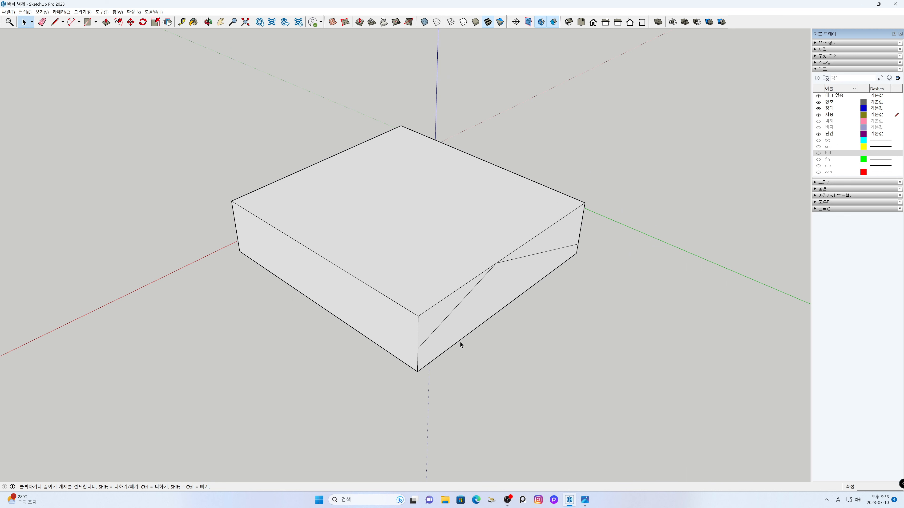
Push/Pull away the two wedge-shaped parts above the slope lines on the block to form a gabled roof
left_click(434, 325)
key("p")
left_click(431, 323)
left_click(229, 213)
double_click(565, 244)
key("space")
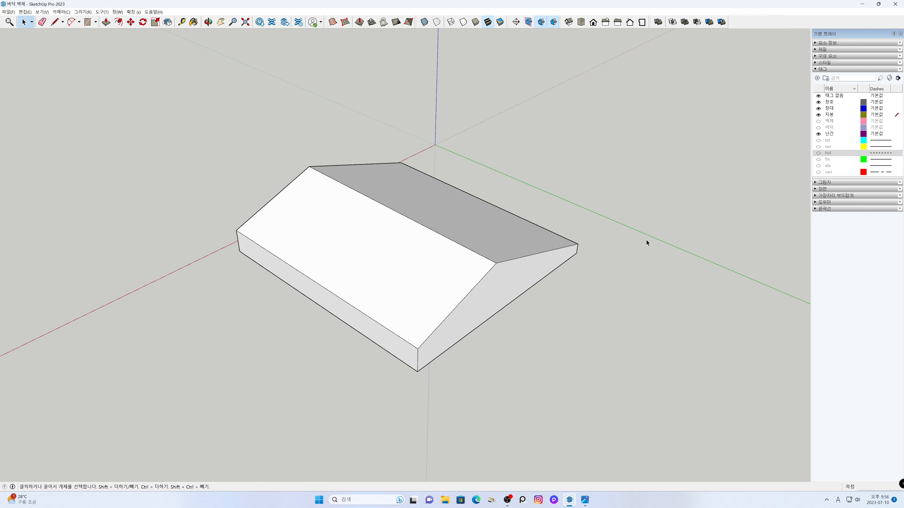
Select all connected geometry of the gabled roof and make it a group
triple_click(519, 287)
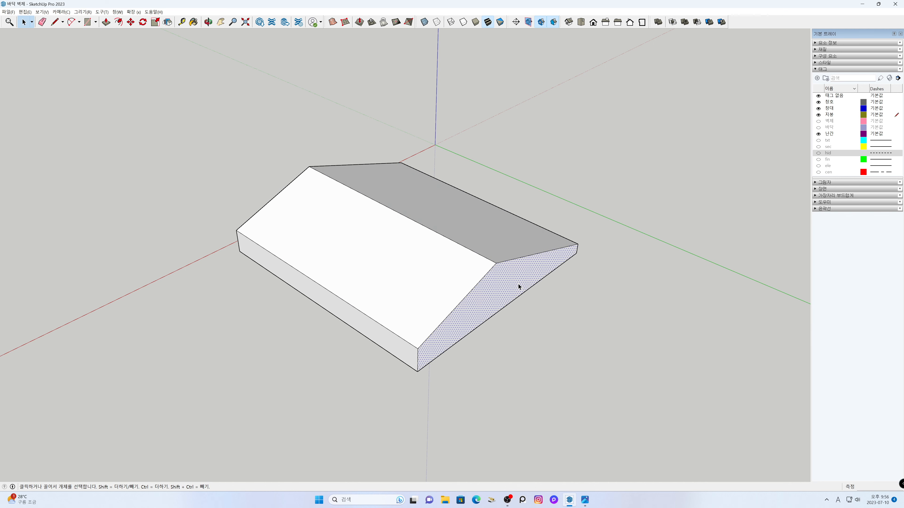
right_click(518, 284)
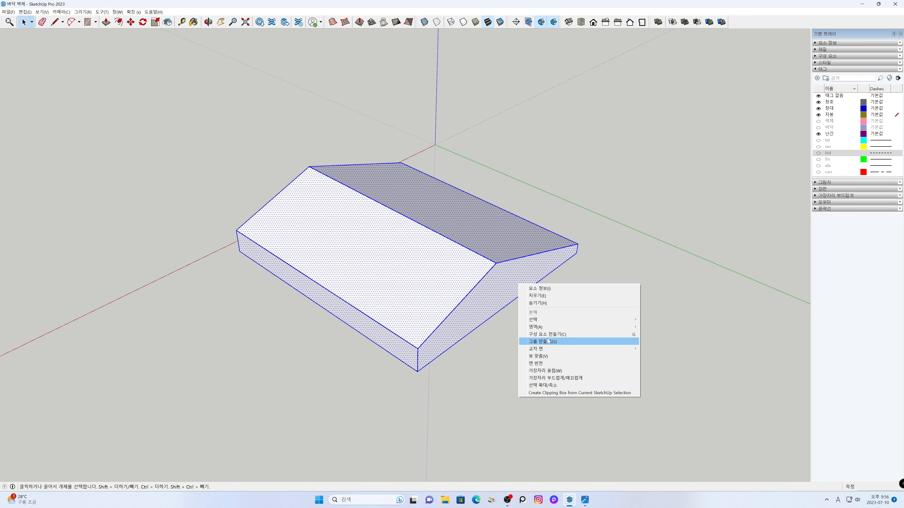
left_click(545, 341)
left_click(566, 331)
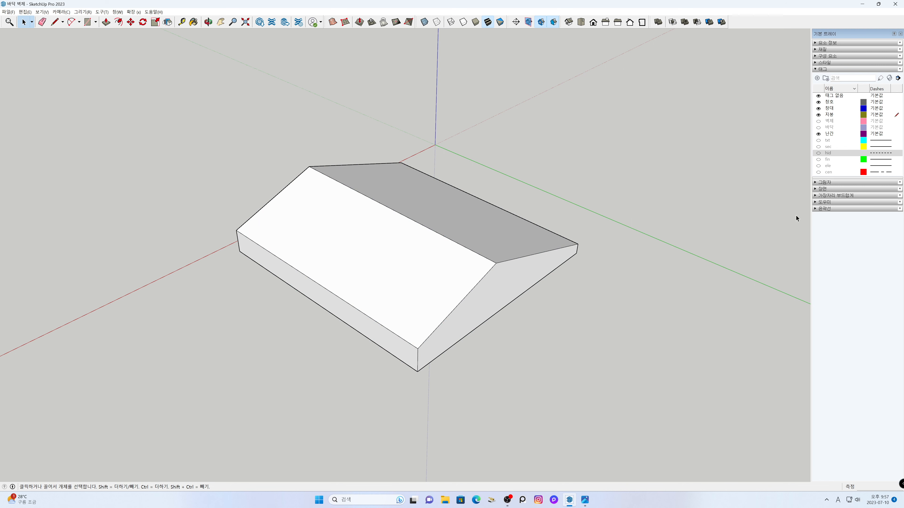
Show the 벽체 tag and draw a rectangle at wall-base level across the recessed corner beneath the roof
left_click(819, 153)
left_click(819, 153)
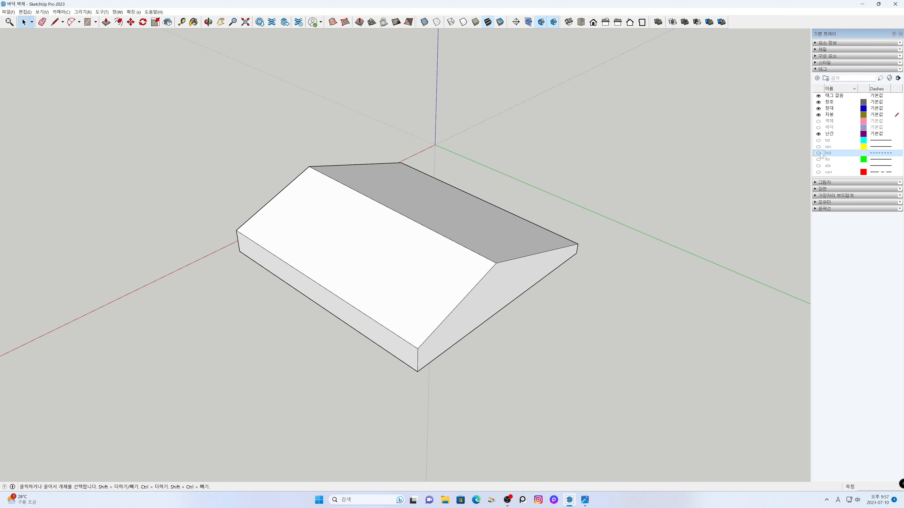
left_click(819, 121)
middle_click_drag(427, 447, 438, 399)
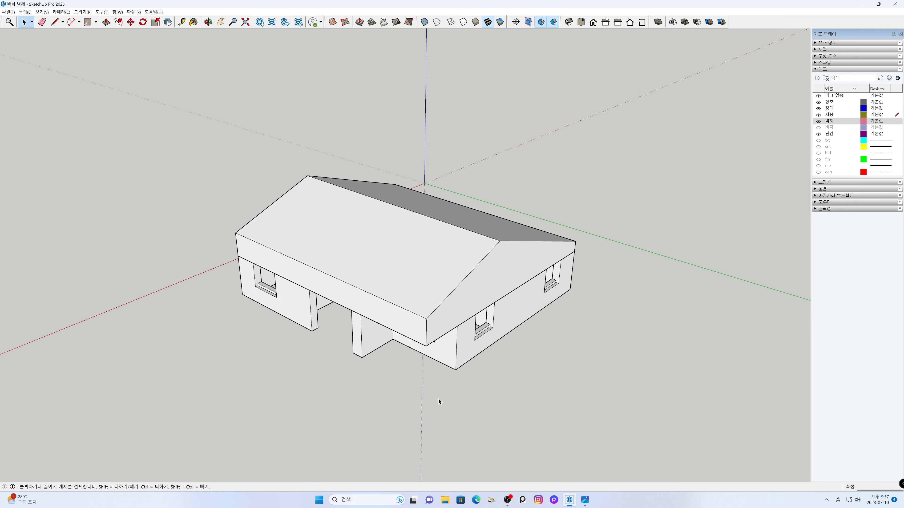
key("r")
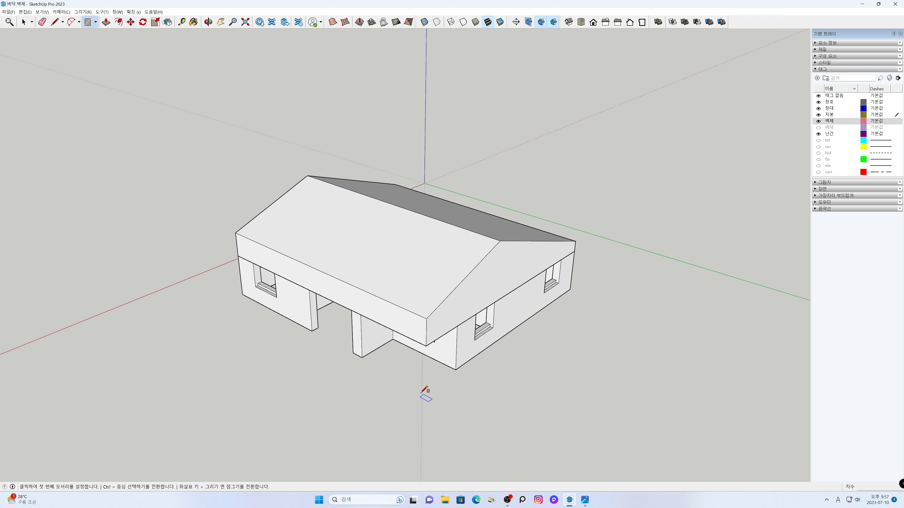
left_click(362, 358)
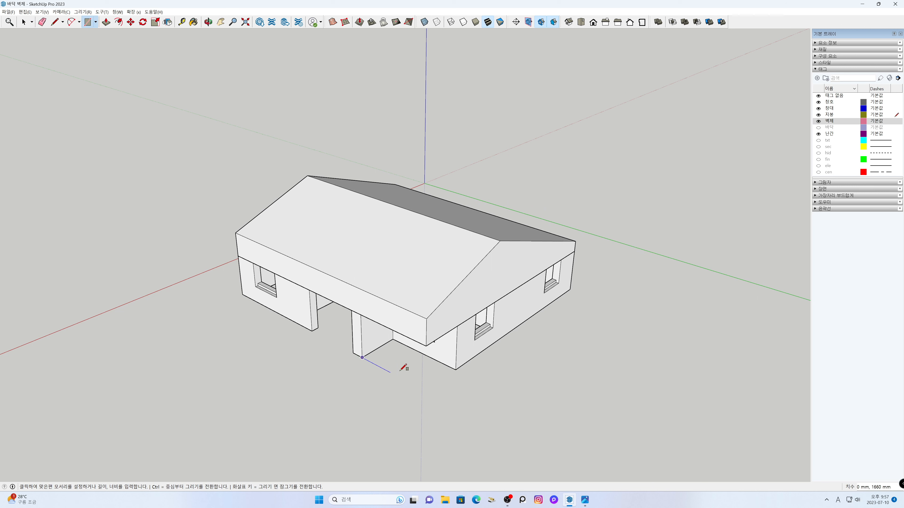
left_click(455, 369)
key("space")
middle_click_drag(390, 397, 656, 326)
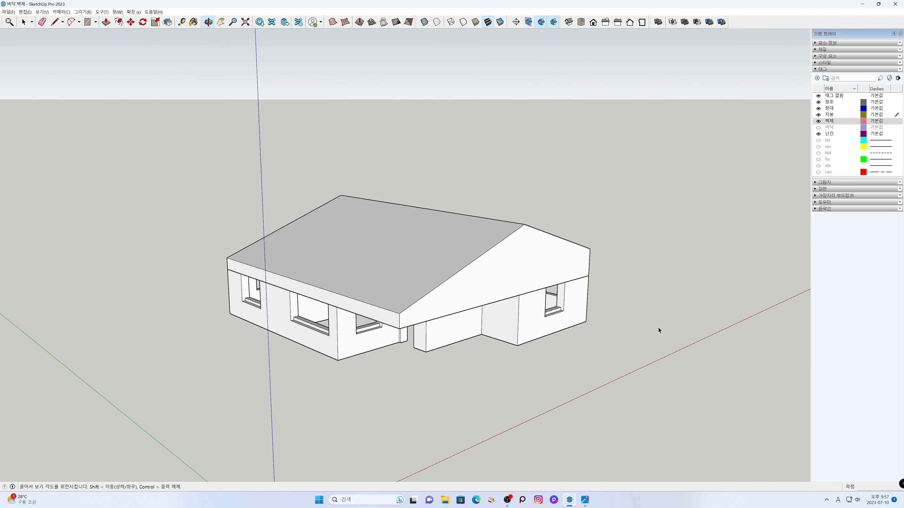
Draw two adjoining rectangles filling the stepped recess at the opposite corner's wall base, and erase the edge between them
key("r")
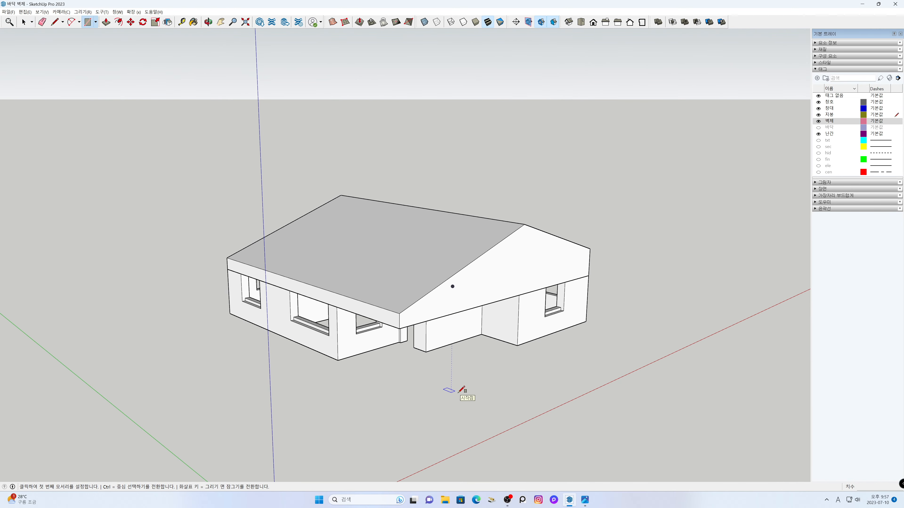
left_click(338, 361)
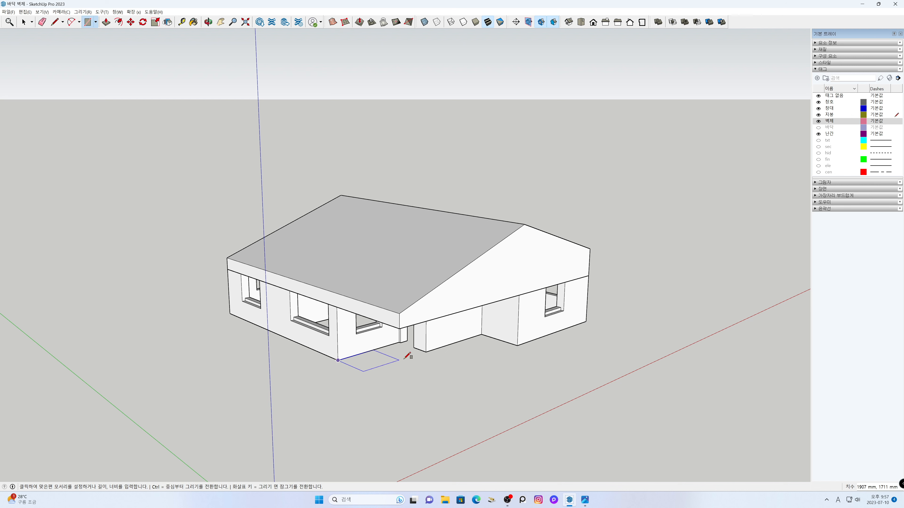
left_click(427, 352)
left_click(365, 372)
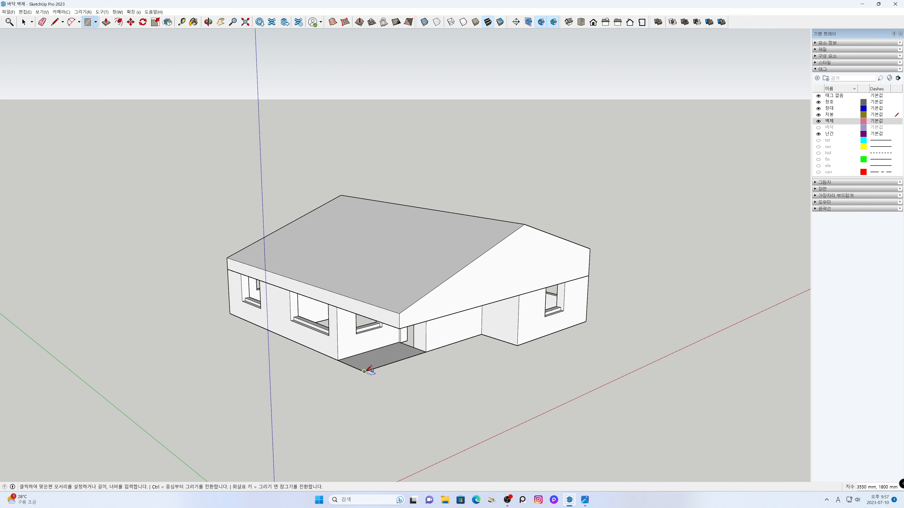
left_click(517, 346)
key("space")
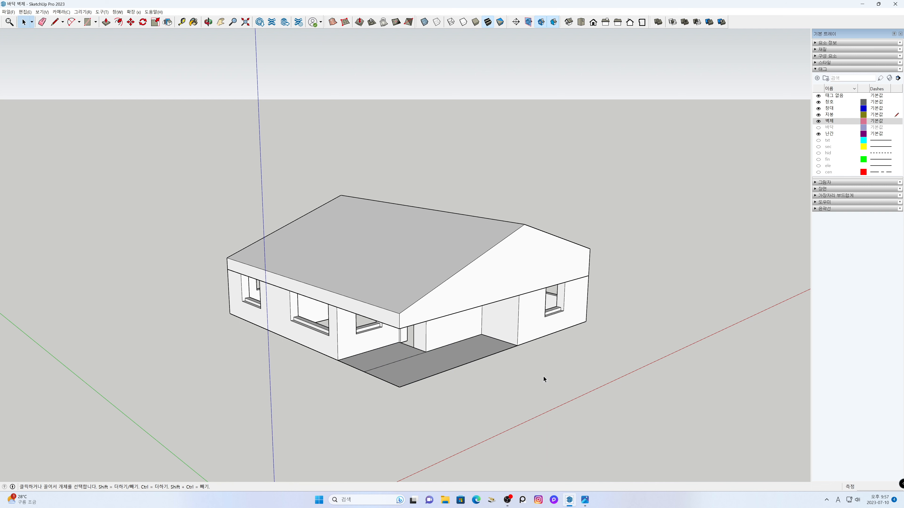
key("e")
left_click(399, 360)
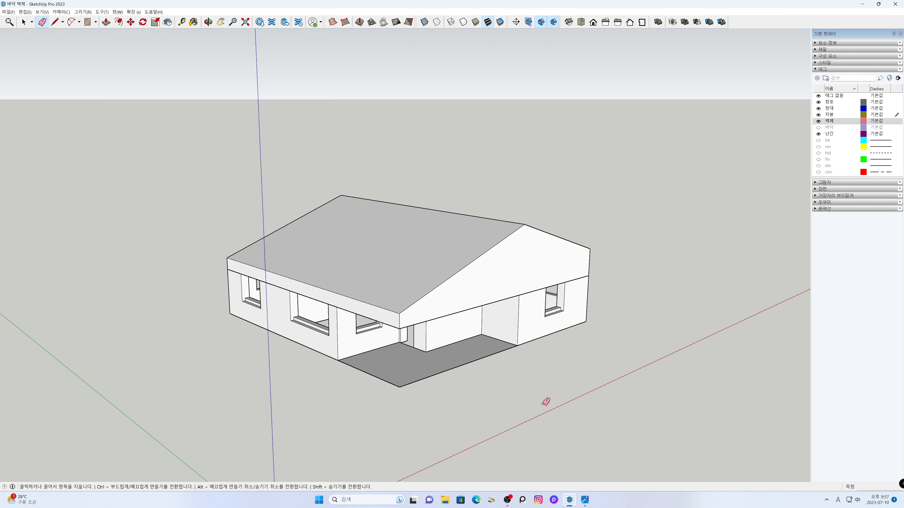
key("space")
Hide the 벽체 tag and extrude the single corner rectangle upward through the roof by about 10010 mm
middle_click_drag(575, 378, 138, 388)
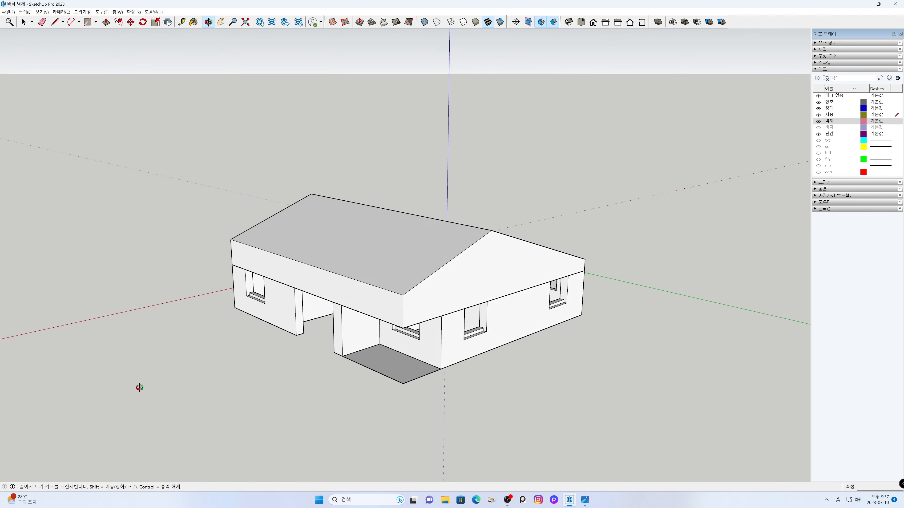
middle_click_drag(366, 414, 384, 400)
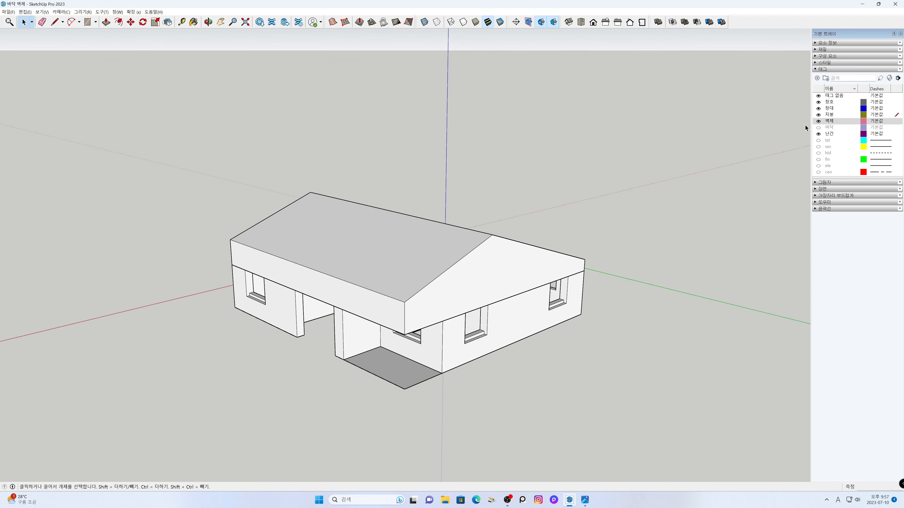
left_click(818, 121)
left_click(396, 371)
key("p")
left_click_drag(396, 371, 403, 142)
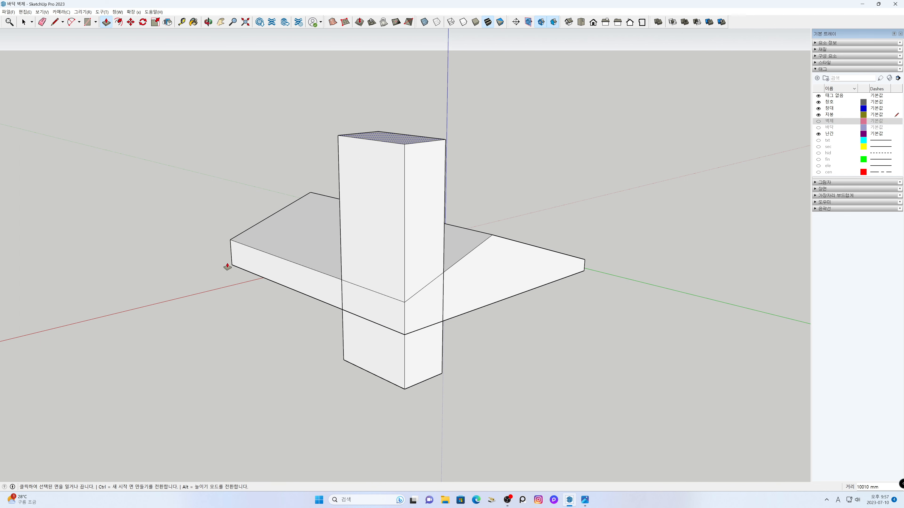
Extrude the merged stepped face at the opposite corner up through the roof by the same distance
middle_click_drag(166, 305, 561, 347)
key("space")
middle_click_drag(385, 315, 390, 234, "shift")
middle_click_drag(390, 235, 389, 282)
scroll(392, 284, "down", 3)
key("space")
left_click(397, 385)
key("p")
double_click(395, 388)
key("space")
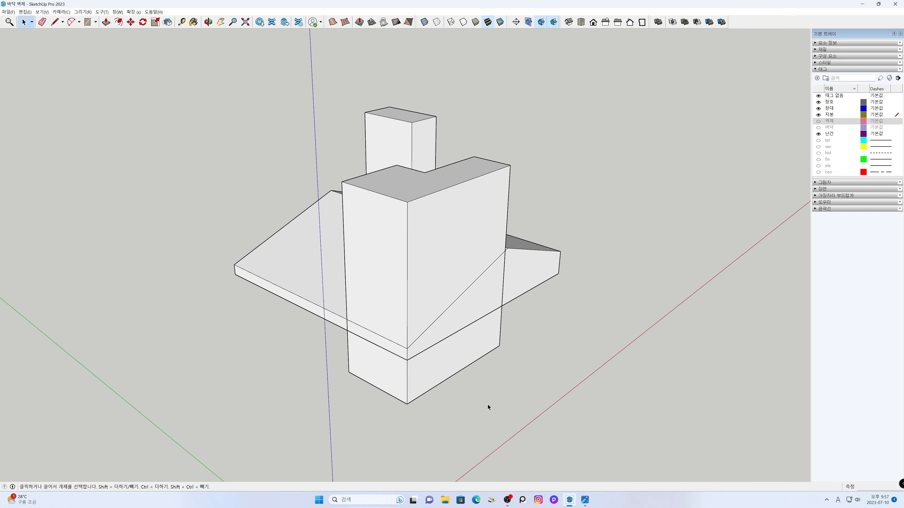
Lock the roof group so it stays separate from the two extruded columns
middle_click_drag(632, 352, 421, 314)
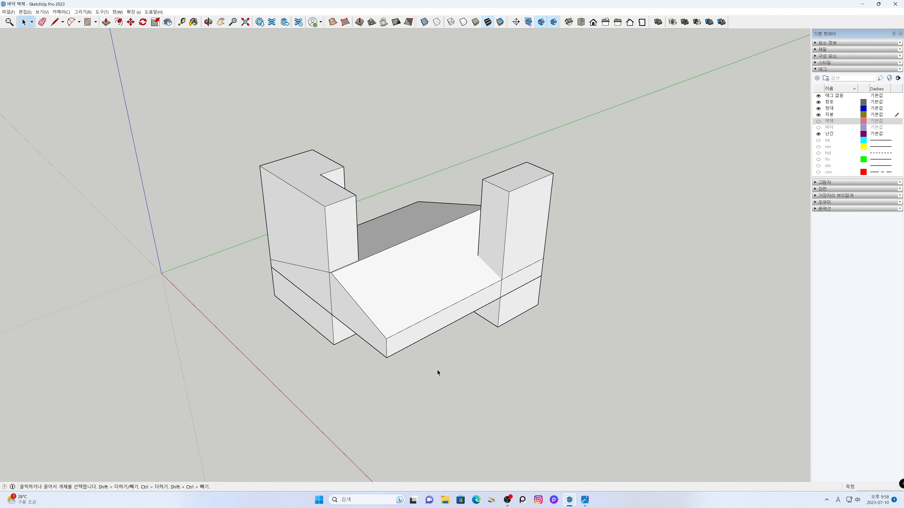
left_click(423, 306)
right_click(424, 306)
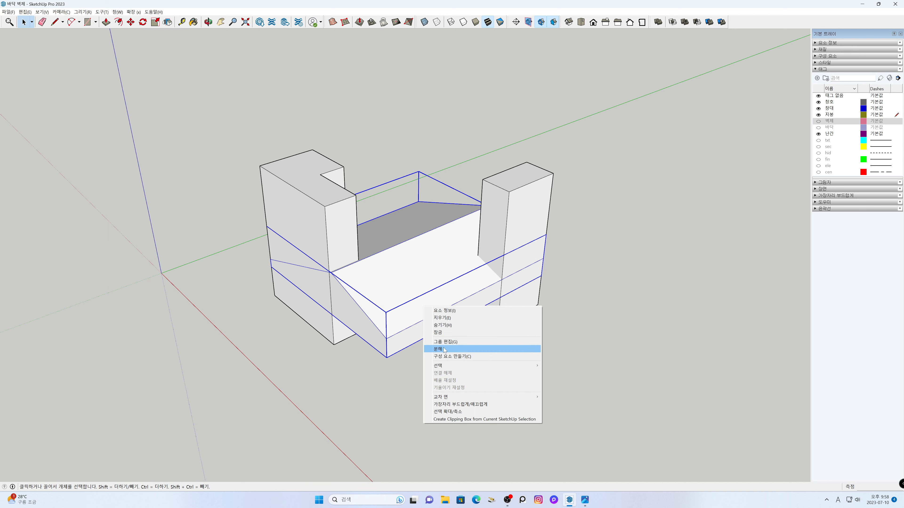
left_click(441, 332)
left_click(459, 372)
Select everything in the model and make the two unlocked corner columns one group
key("ctrl+a")
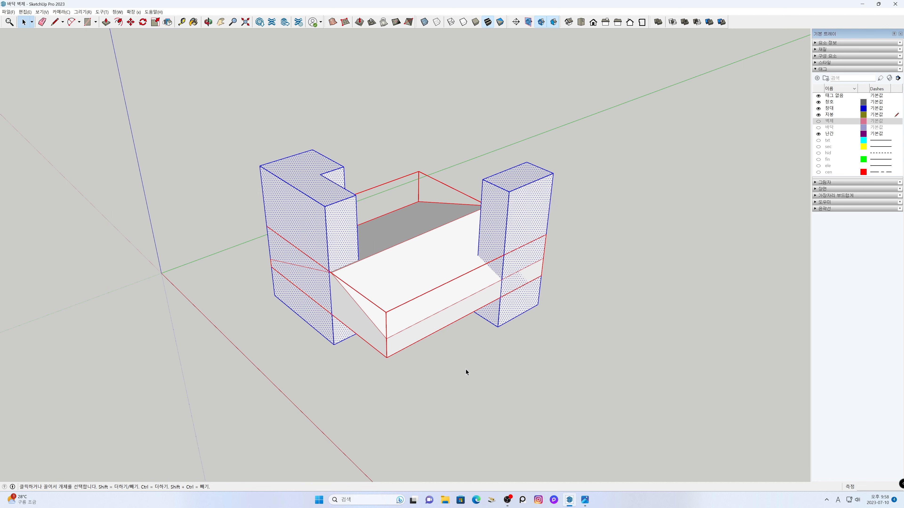
right_click(519, 232)
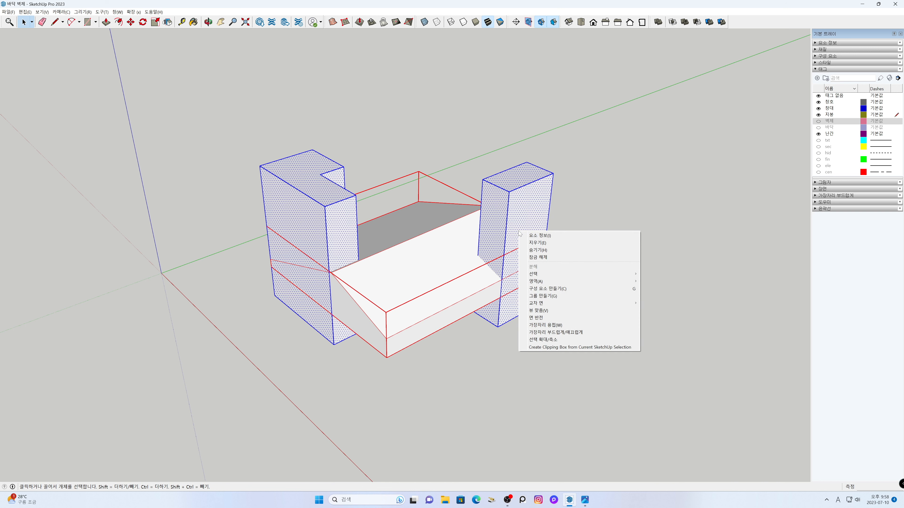
left_click(543, 296)
left_click(500, 348)
Unlock the roof group
left_click(450, 285)
right_click(450, 285)
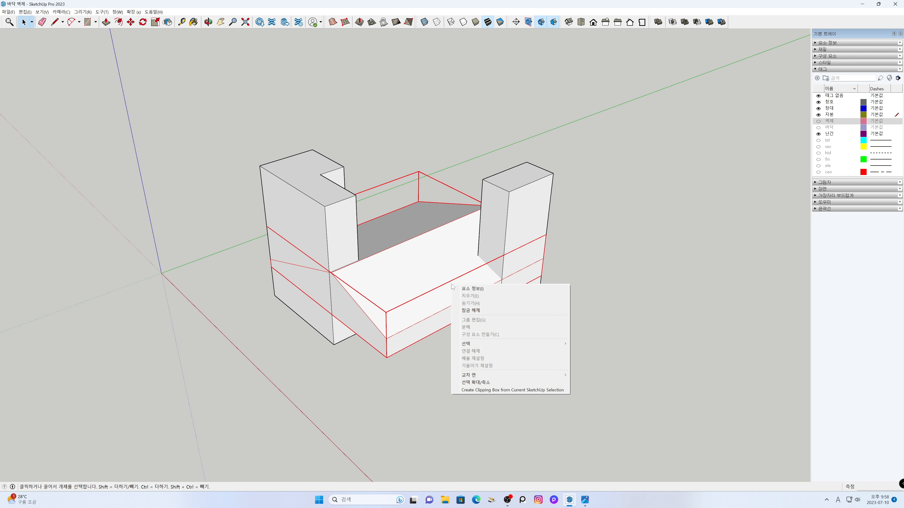
left_click(470, 310)
left_click(478, 362)
Subtract the column group from the roof group with the Subtract solid tool to cut the corner recesses
left_click(345, 243)
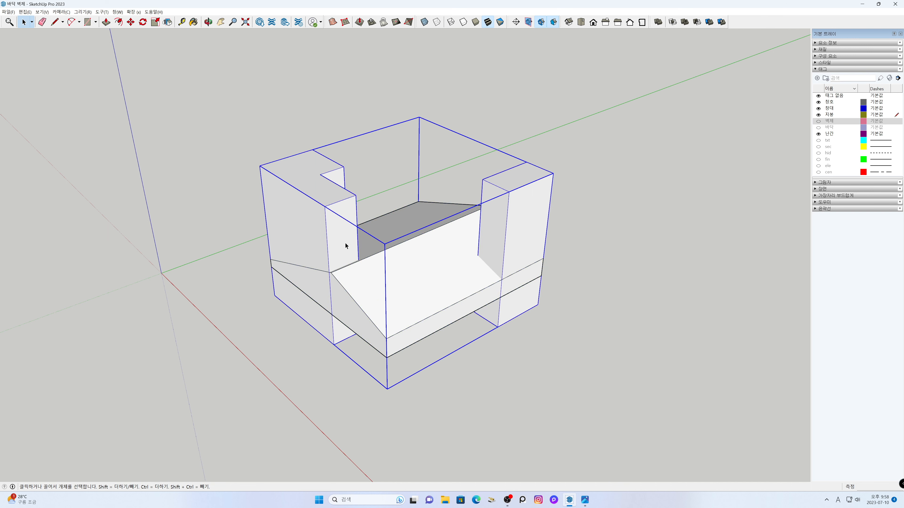
left_click(696, 25)
left_click(403, 264)
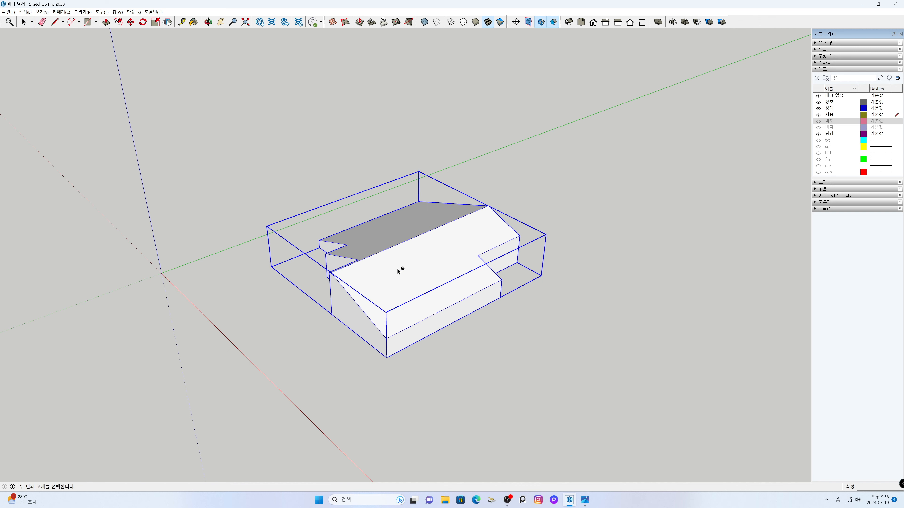
key("space")
left_click(408, 374)
middle_click_drag(274, 366, 569, 326)
middle_click_drag(522, 306, 455, 327)
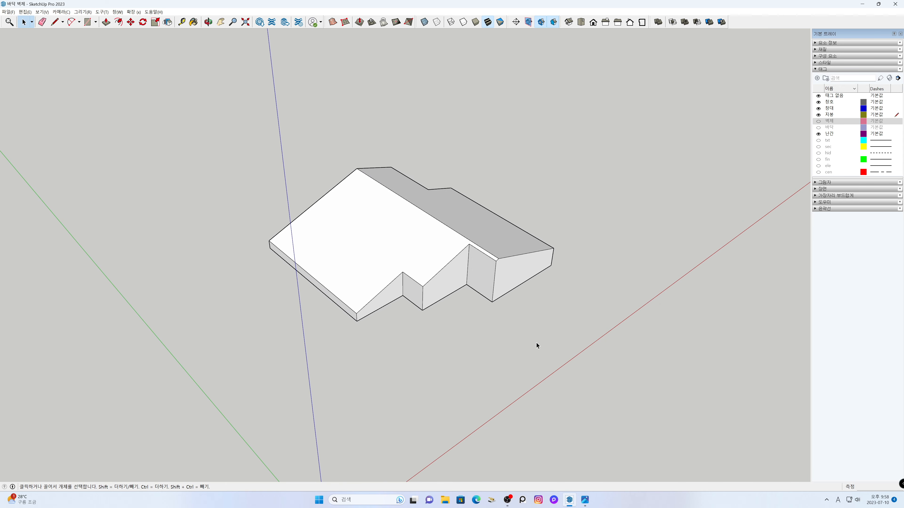
Show the 벽체 and 바닥 tags and inspect how the trimmed roof fits the house
left_click(818, 121)
left_click(818, 128)
middle_click_drag(500, 365, 494, 275)
scroll(497, 281, "down", 1)
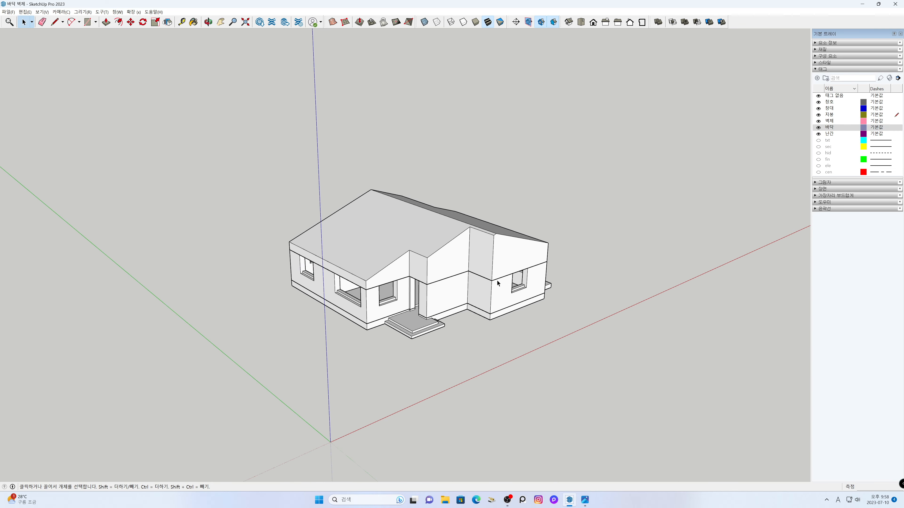
middle_click_drag(590, 277, 642, 323)
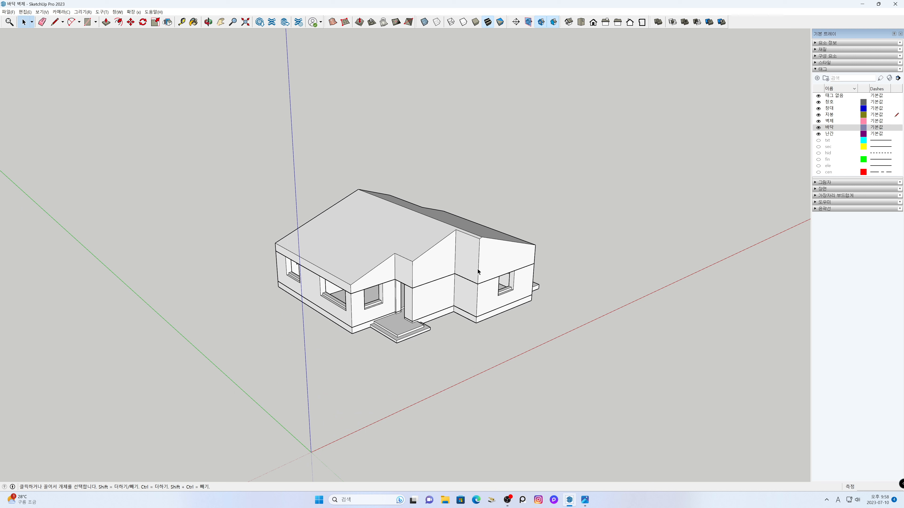
Set the model to a top view in parallel projection with X-ray faces
left_click(581, 21)
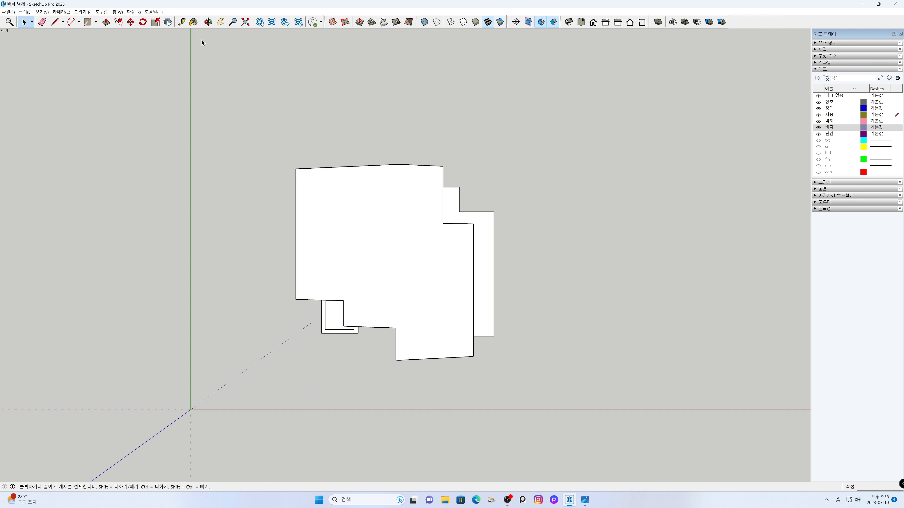
left_click(61, 11)
left_click(70, 43)
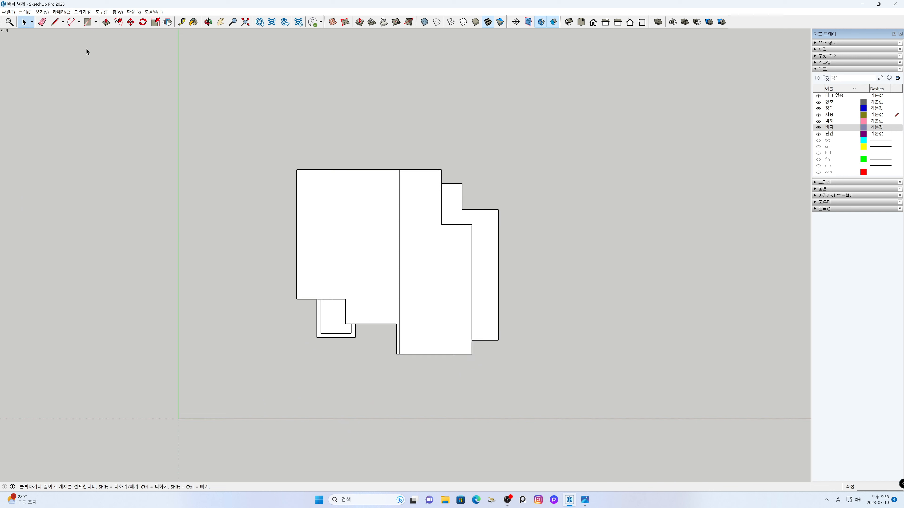
left_click(424, 22)
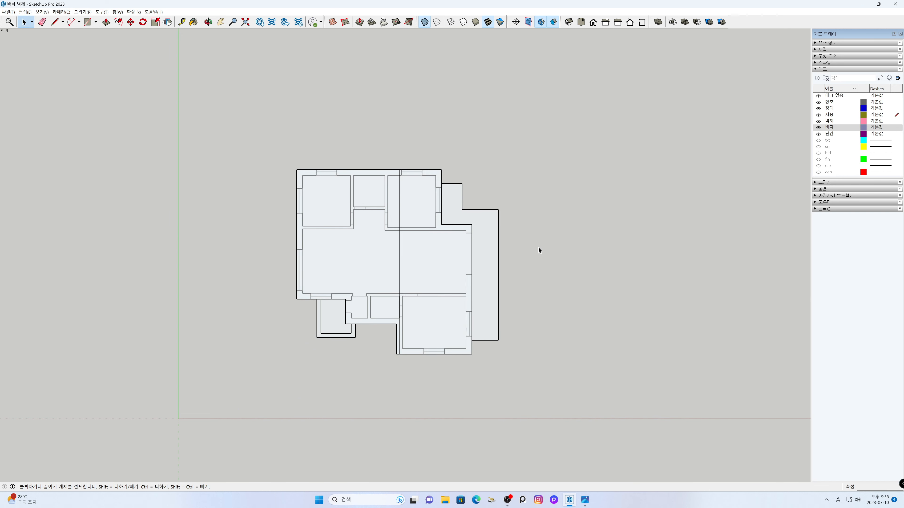
Check the plan against the ele, hid and cen tag linework, leaving all three tags hidden
left_click(819, 165)
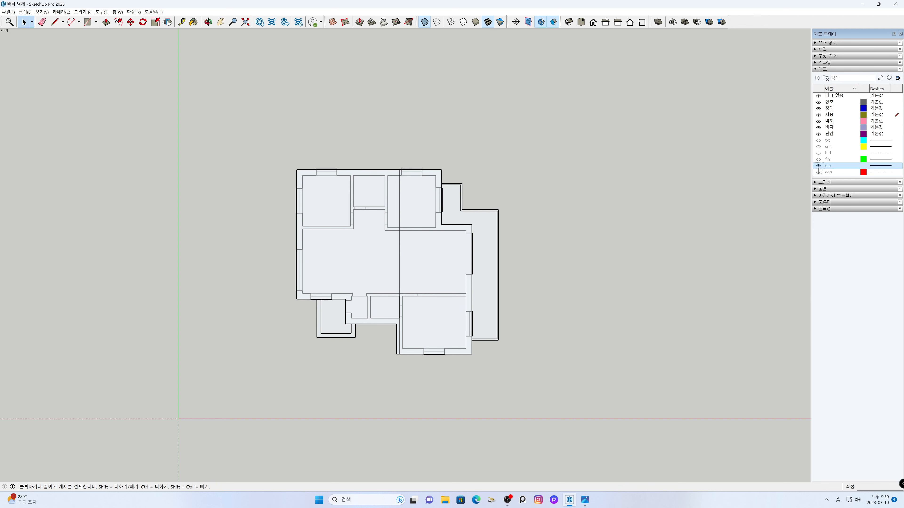
left_click(819, 166)
left_click(818, 153)
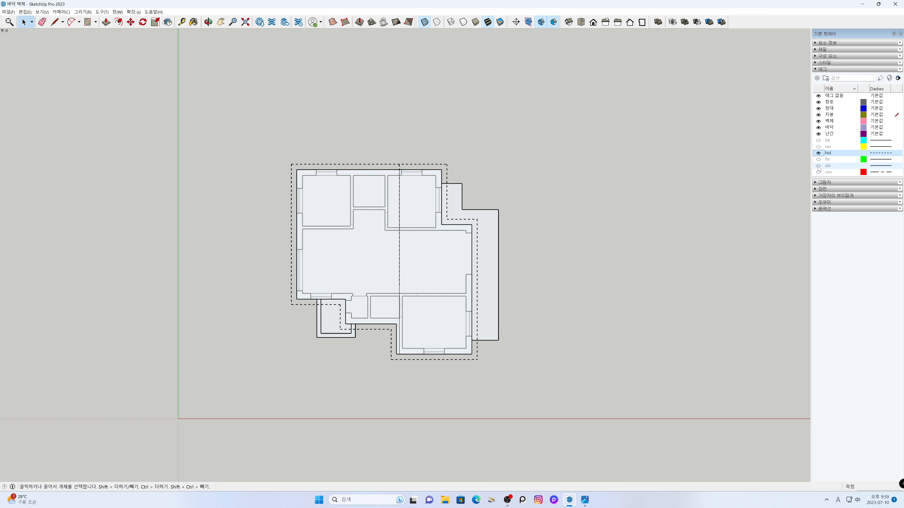
left_click(818, 173)
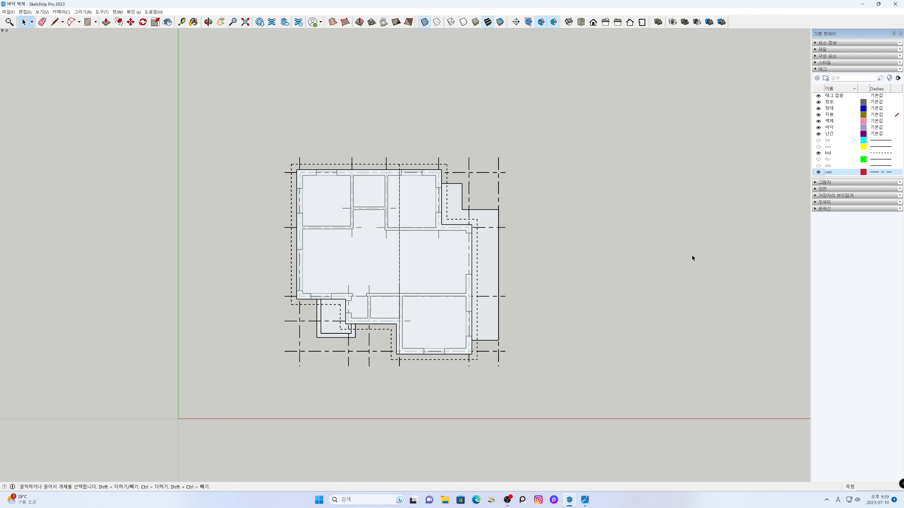
left_click(819, 172)
left_click(819, 153)
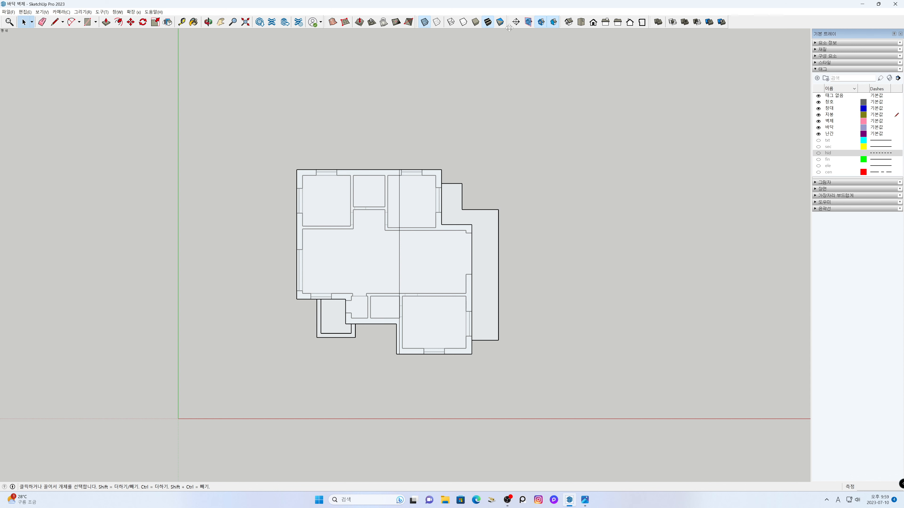
Turn off X-ray faces and view the house in perspective from its entrance side
left_click(425, 22)
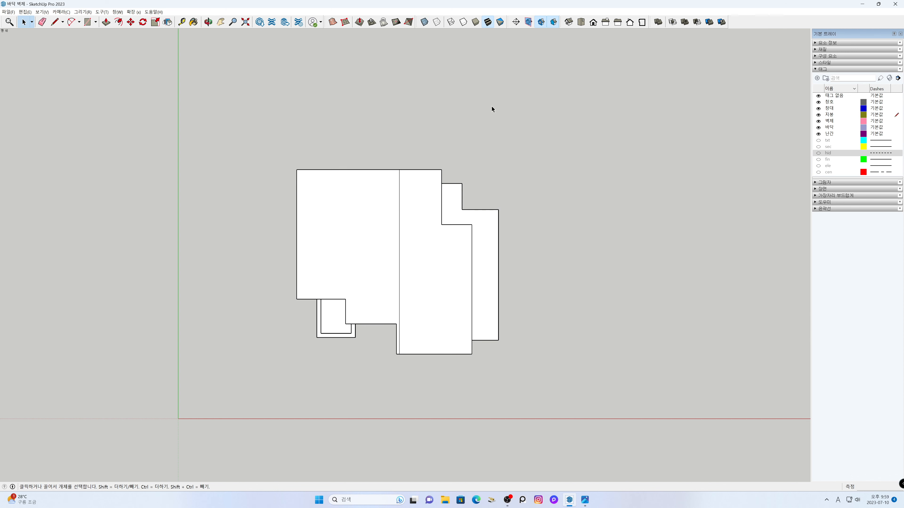
left_click(569, 22)
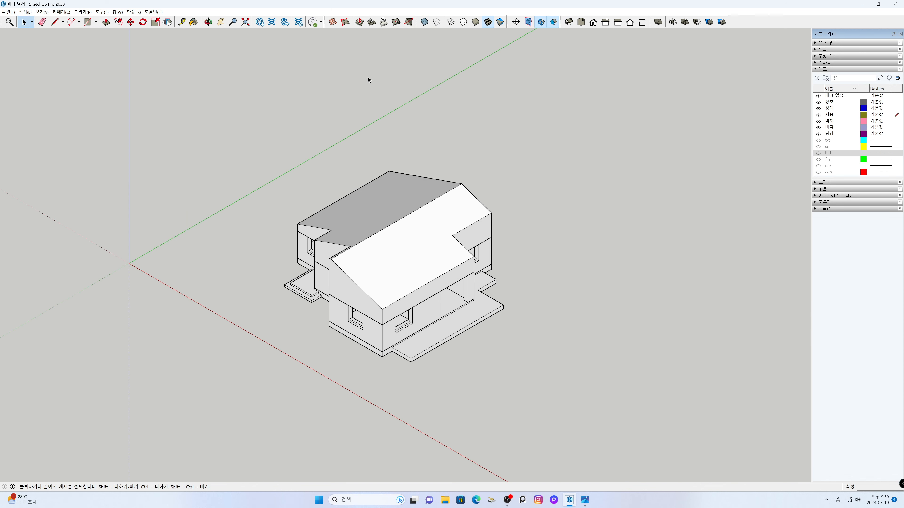
left_click(62, 12)
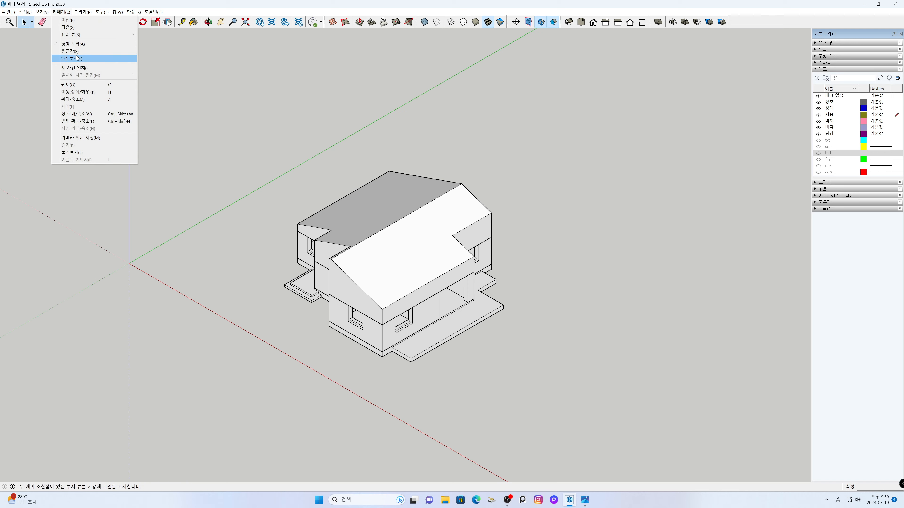
left_click(78, 59)
middle_click_drag(203, 262, 584, 229)
scroll(498, 299, "up", 2)
middle_click_drag(498, 298, 523, 305)
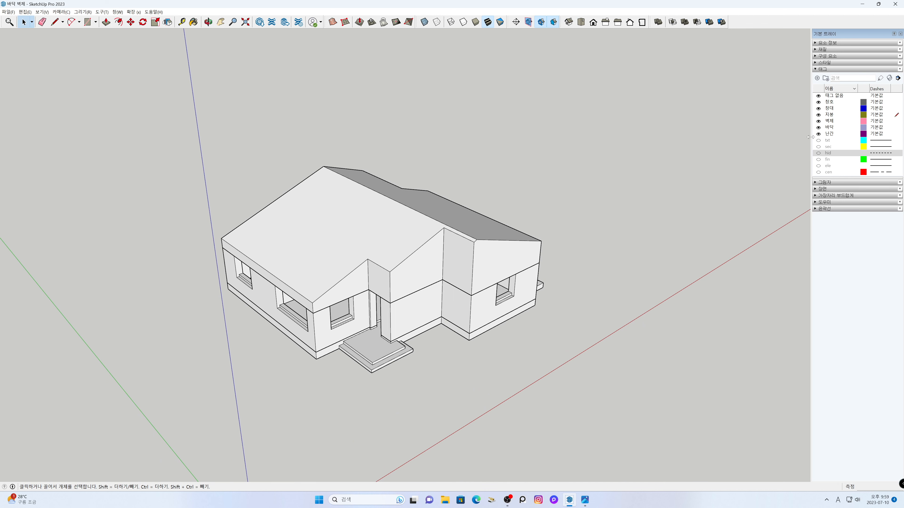
Hide the 바닥 and 벽체 tags and show the roof's right eave from the front in parallel projection
left_click(819, 127)
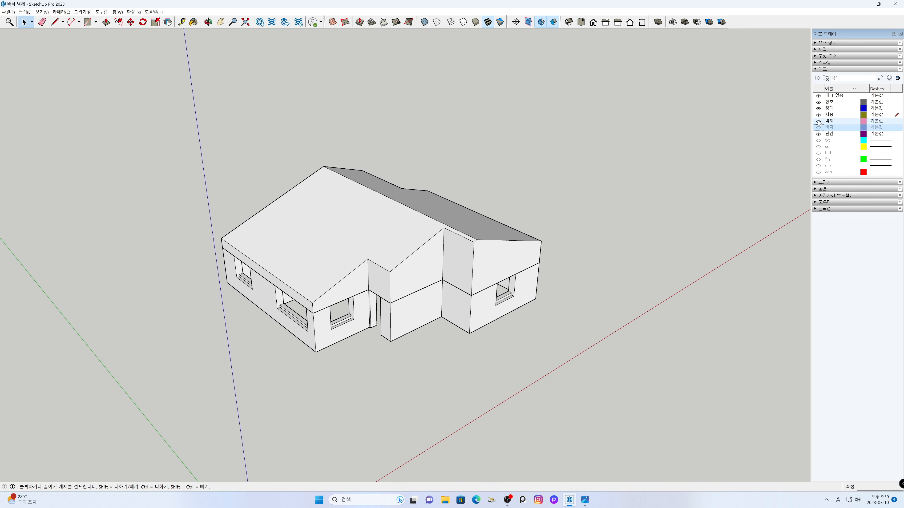
left_click(819, 121)
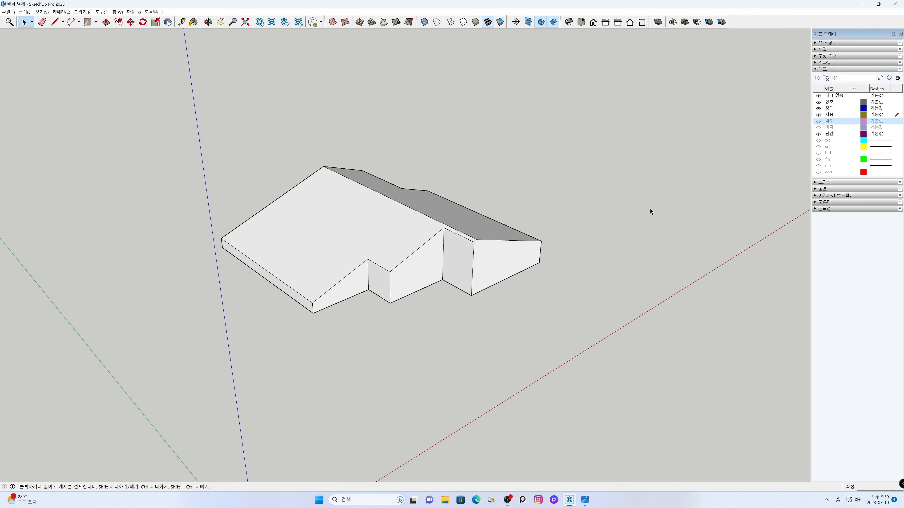
left_click(593, 23)
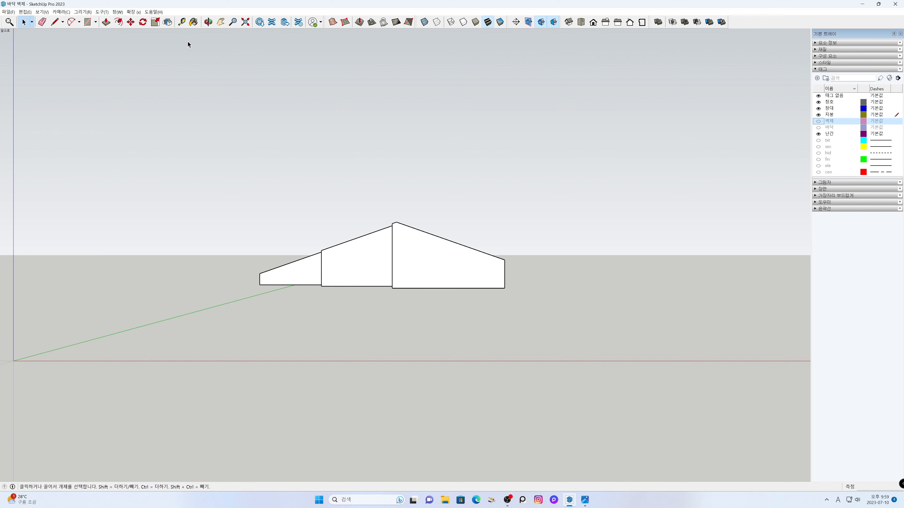
left_click(61, 12)
left_click(75, 44)
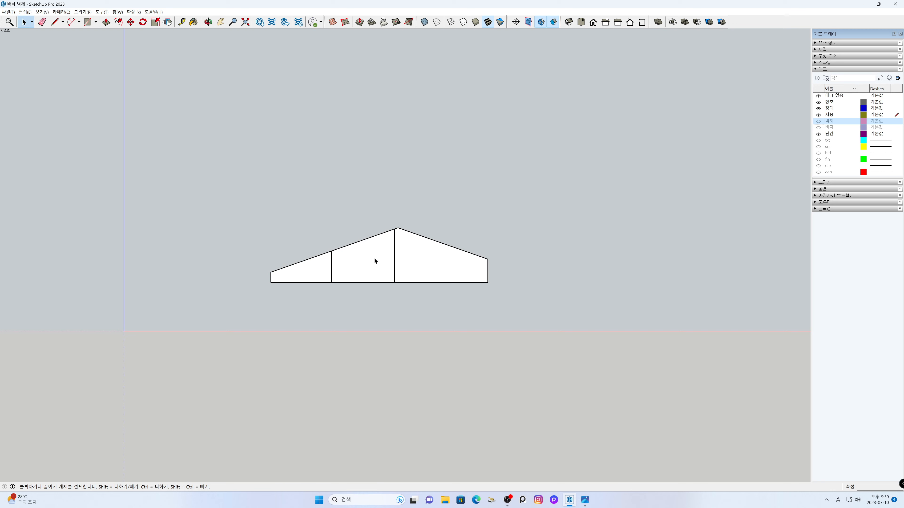
scroll(374, 261, "up", 4)
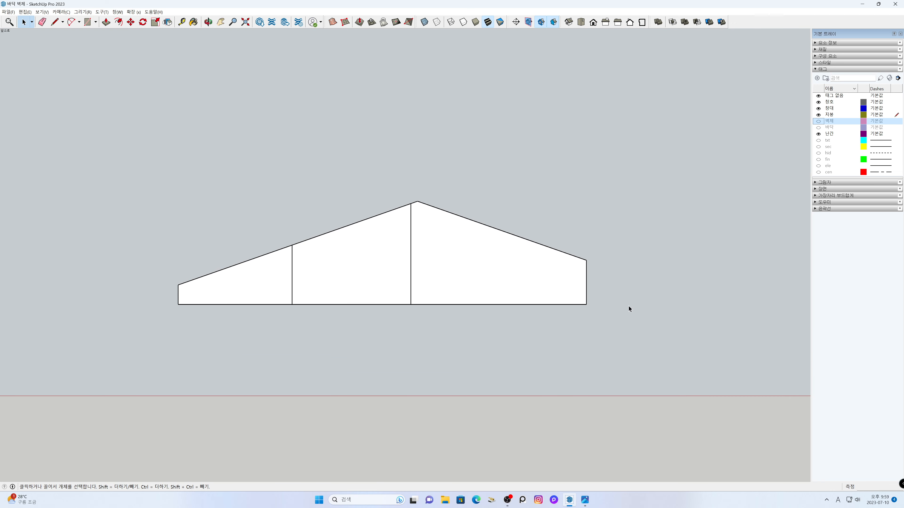
key("h")
left_click_drag(510, 263, 363, 265)
scroll(406, 267, "up", 2)
scroll(392, 273, "up", 1)
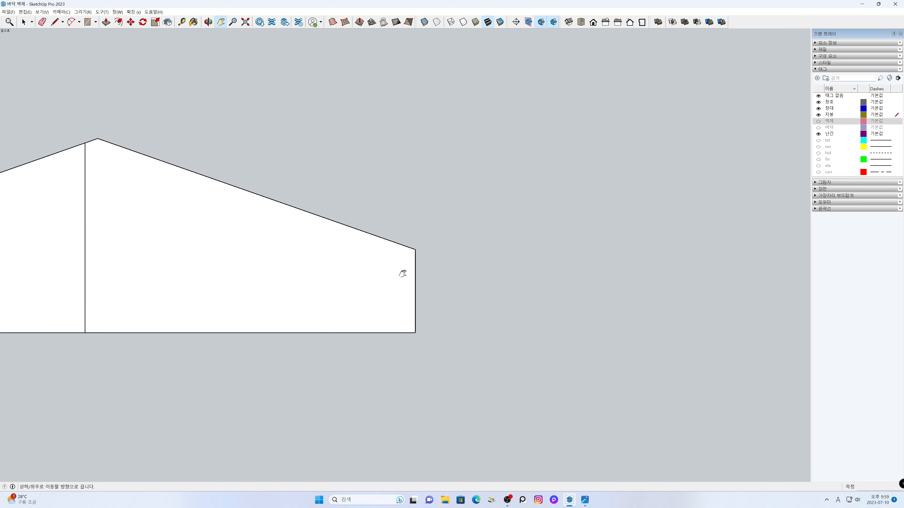
scroll(389, 279, "up", 1)
left_click_drag(389, 279, 360, 283)
key("space")
key("t")
left_click(391, 284)
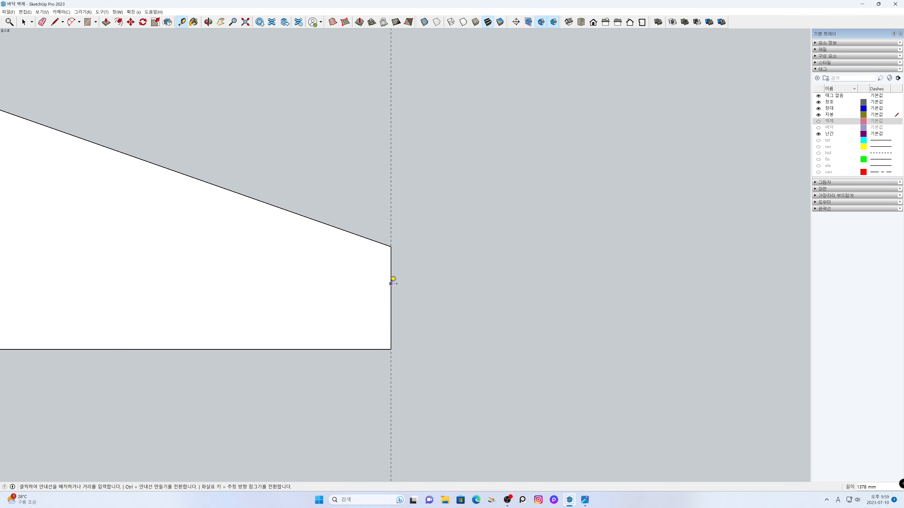
type("63")
key("Return")
key("space")
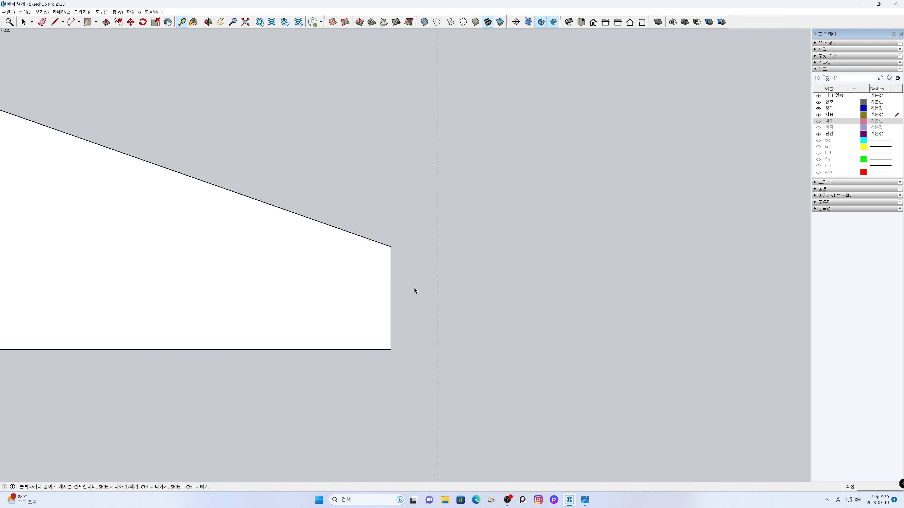
key("e")
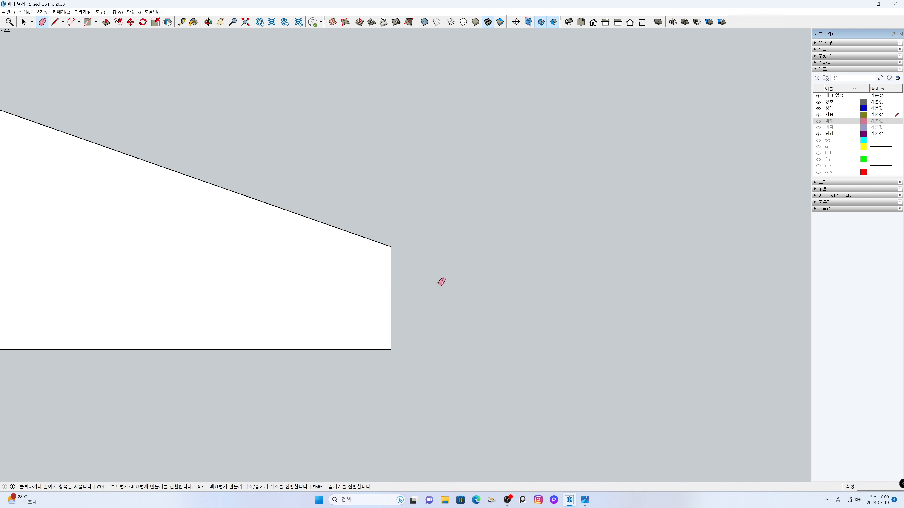
key("space")
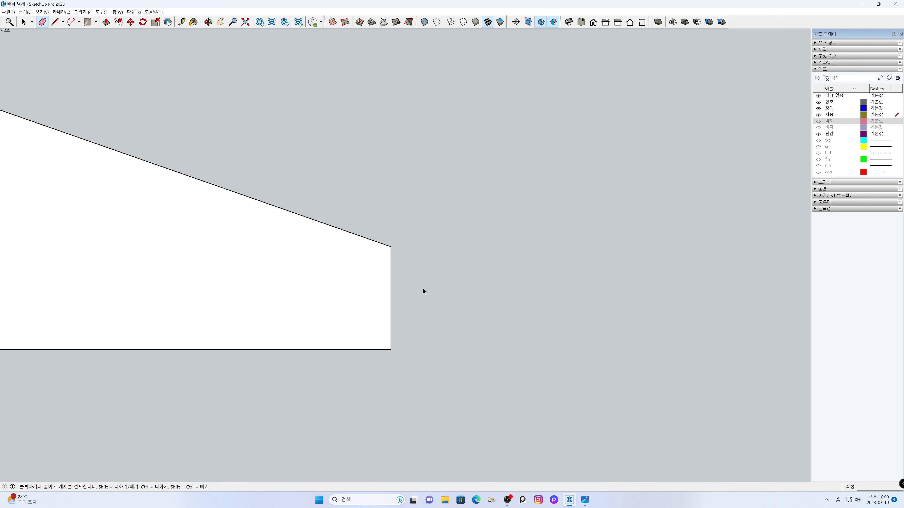
Place a vertical guide 420 mm outside the roof's right edge with the Tape Measure tool
key("t")
left_click(392, 294)
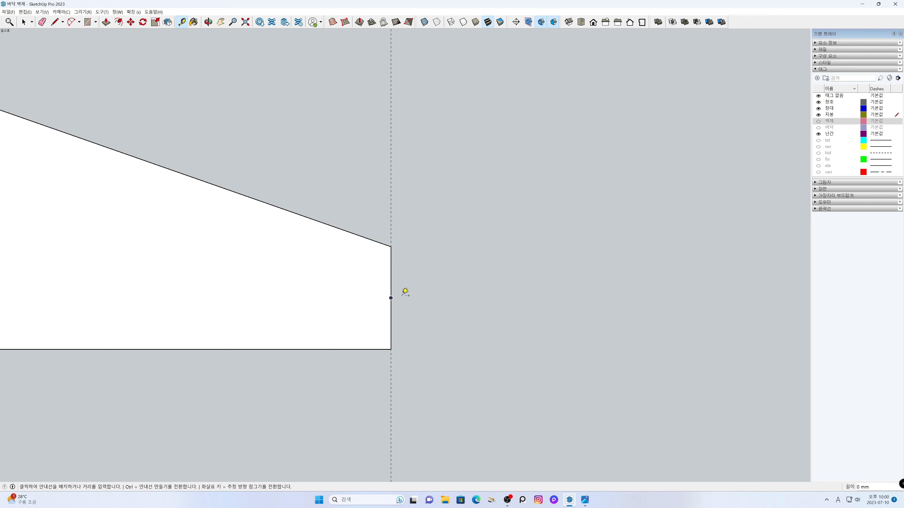
type("420")
key("Return")
key("space")
Draw a closed eave profile extending the right roof slope to the guide, with a vertical outer edge and flat underside
key("l")
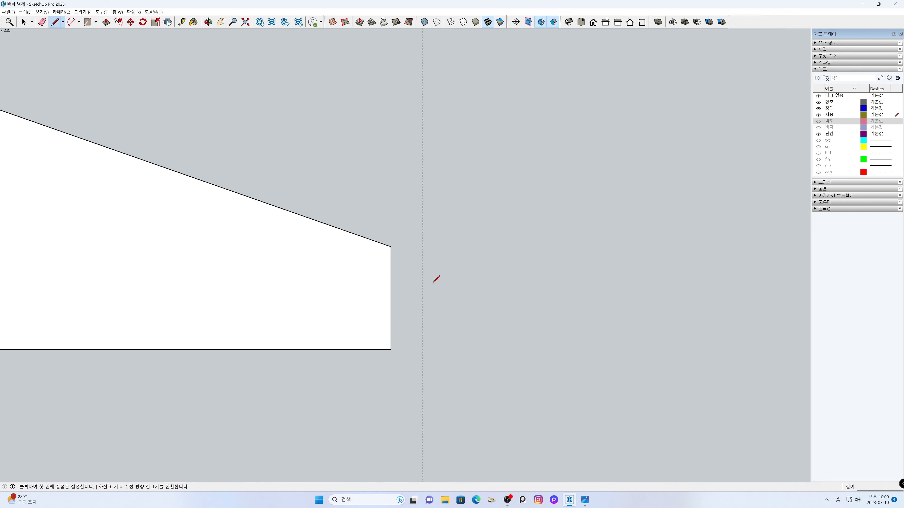
left_click(391, 246)
left_click(422, 257)
type("3")
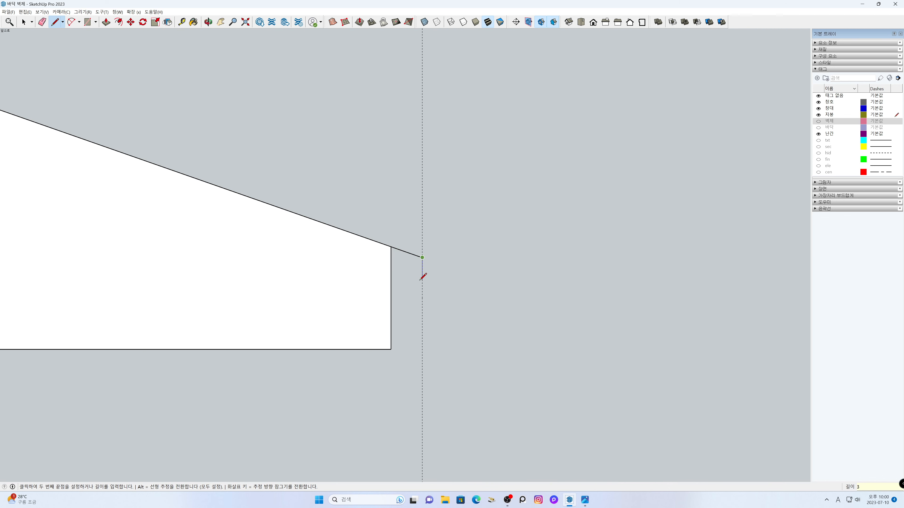
key("Return")
left_click(391, 279)
left_click(391, 246)
key("space")
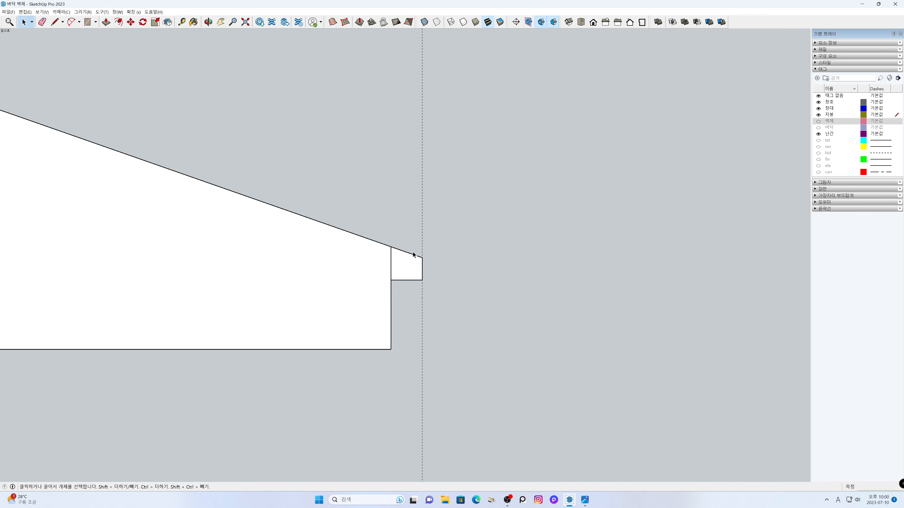
Group the eave profile face and erase the vertical guide
right_click(409, 267)
left_click(424, 324)
left_click(407, 321)
key("e")
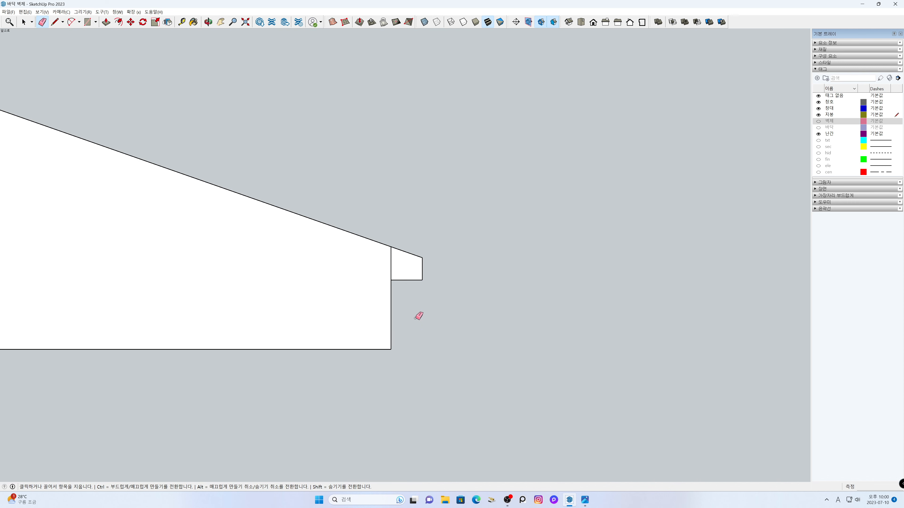
key("space")
Copy the eave profile group about 14,170 mm across, to open space beyond the roof's left end
scroll(367, 295, "down", 3)
scroll(362, 292, "down", 1)
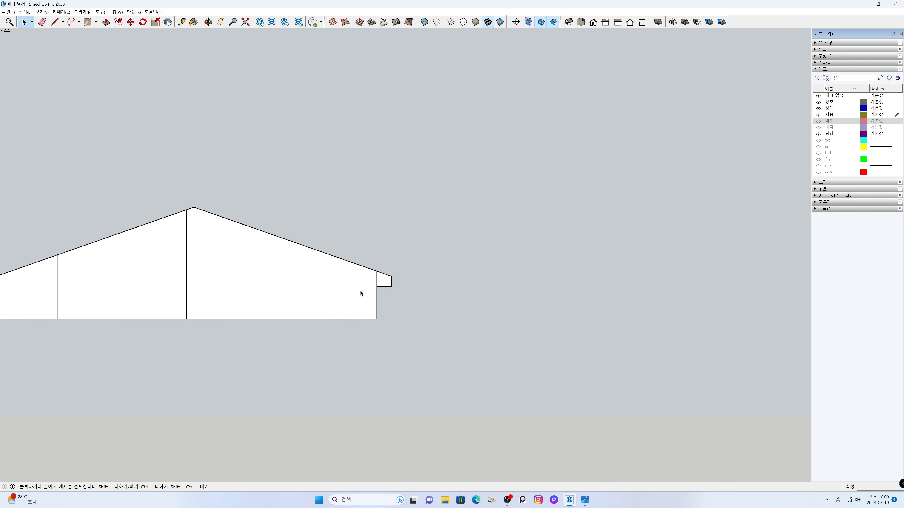
middle_click_drag(360, 290, 635, 258, "shift")
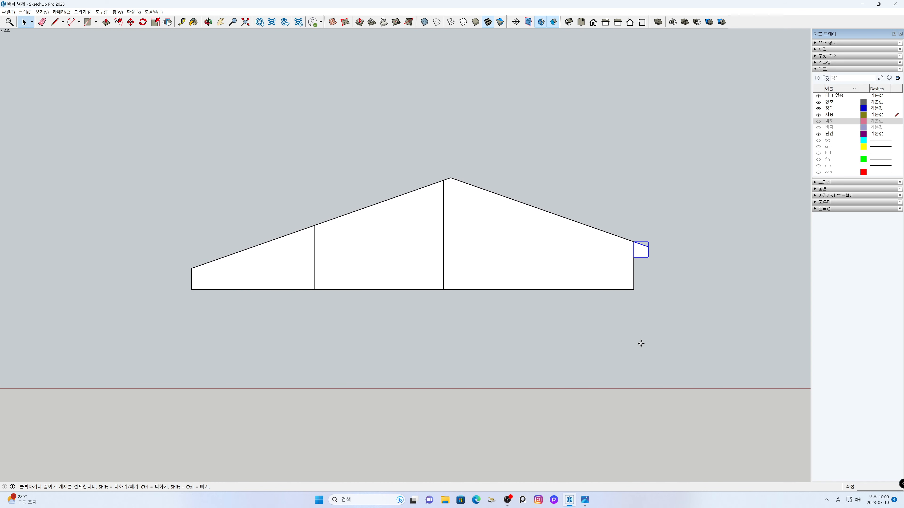
key("m")
left_click(648, 341)
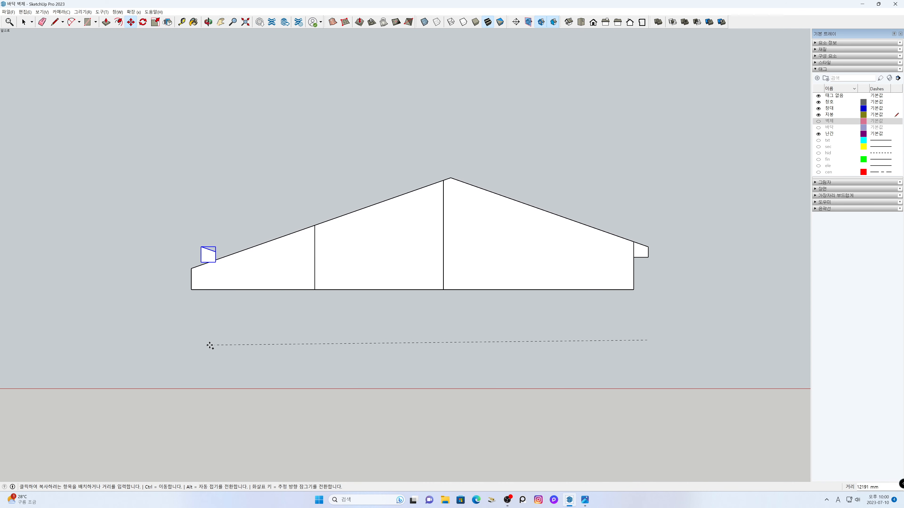
left_click(154, 336)
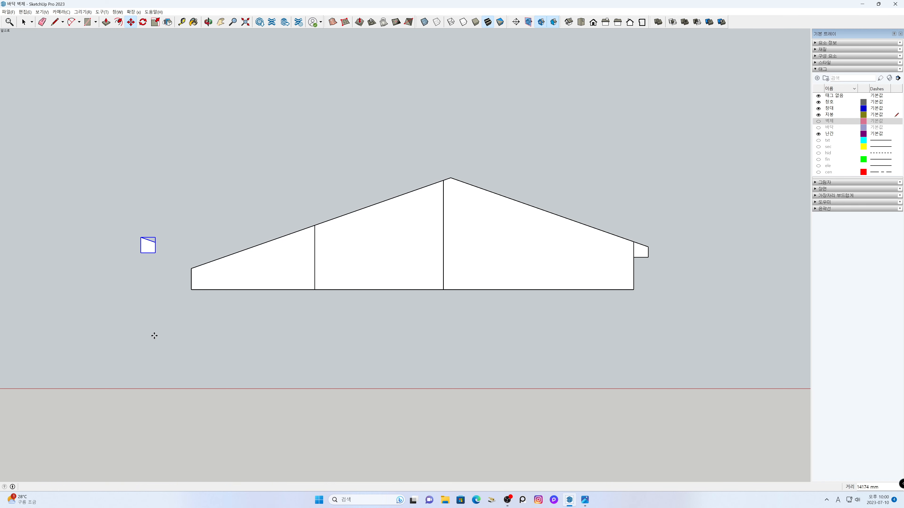
key("space")
Mirror the copied eave profile left to right with the Flip tool
right_click(145, 249)
left_click(169, 242)
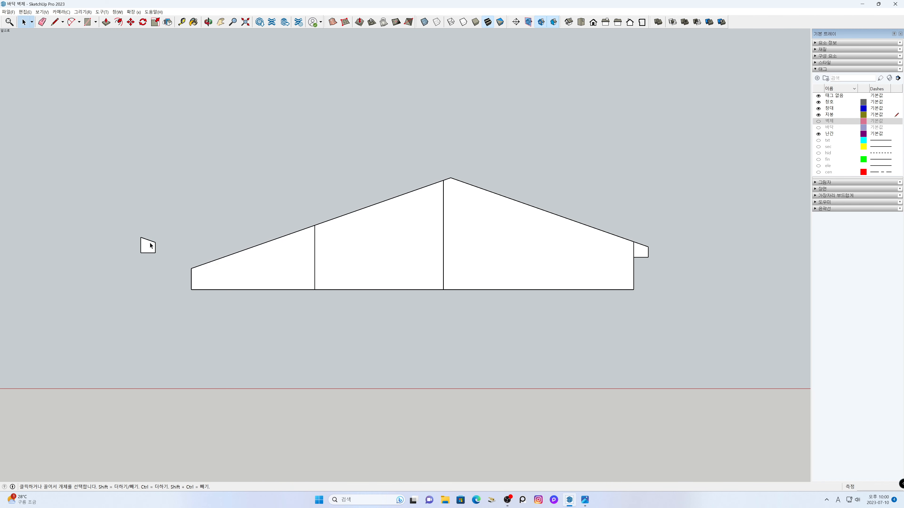
left_click(168, 23)
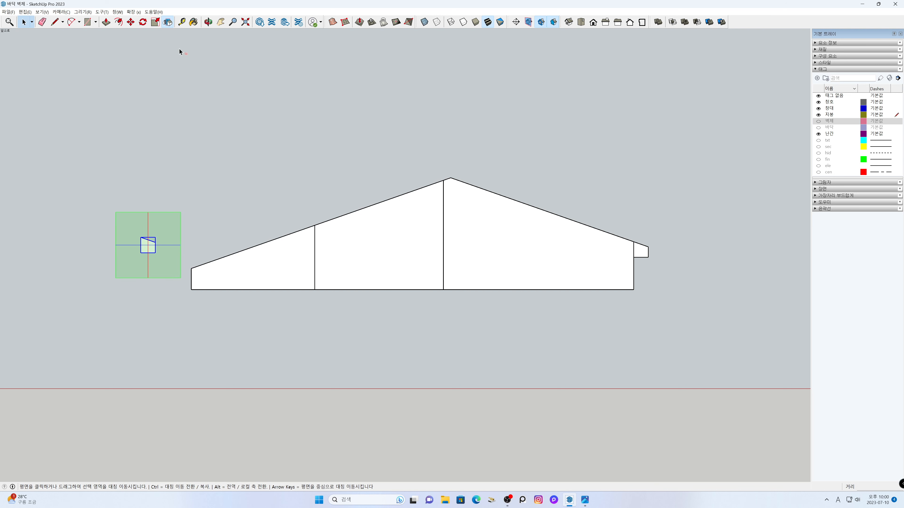
left_click(149, 223)
key("space")
left_click(217, 199)
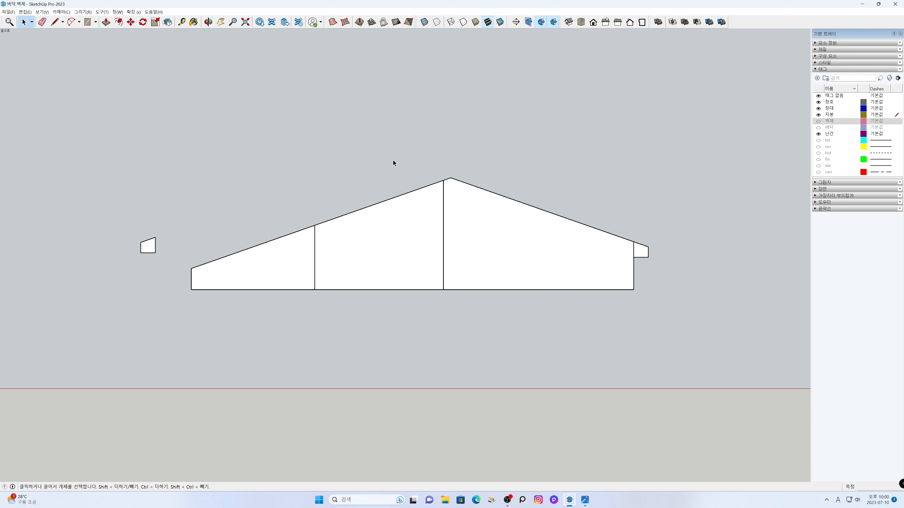
Switch to a perspective view and move the mirrored profile by its top corner to the tallest gable's upper left corner
left_click(567, 24)
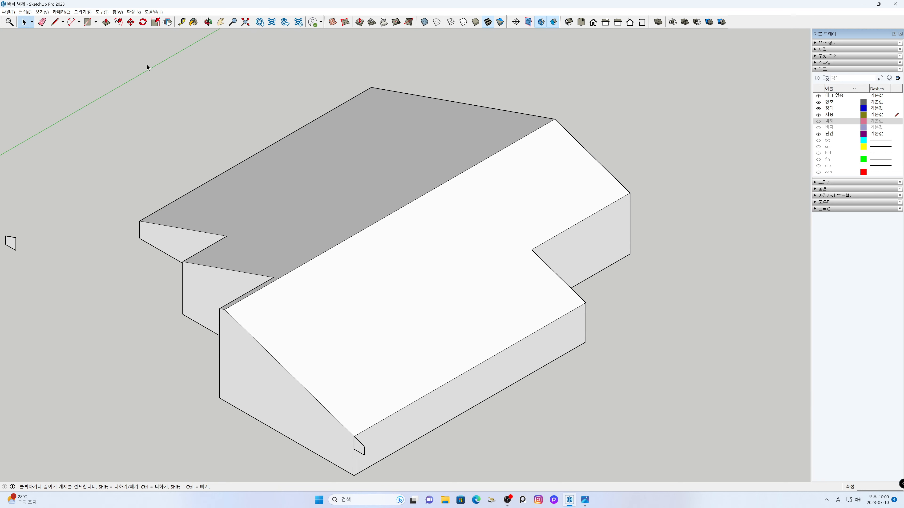
left_click(61, 12)
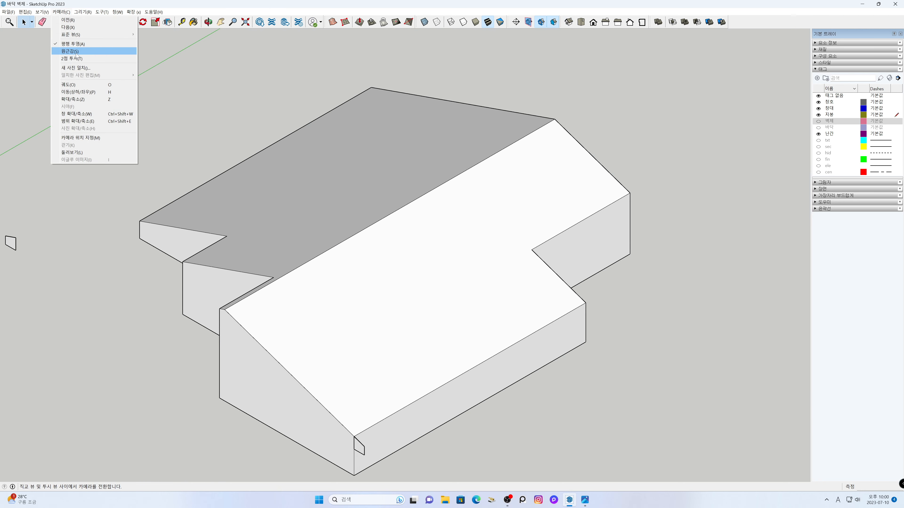
left_click(77, 53)
middle_click_drag(127, 125, 475, 288)
middle_click_drag(416, 303, 434, 274)
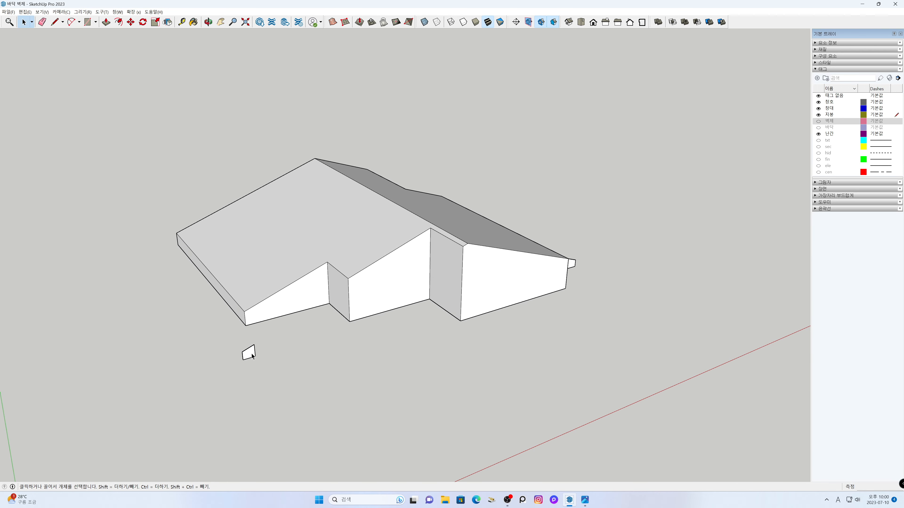
key("m")
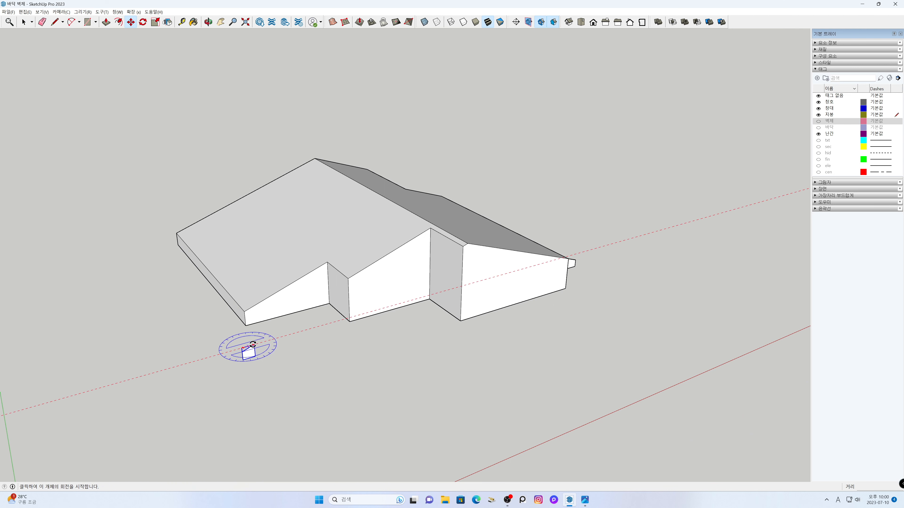
left_click(254, 344)
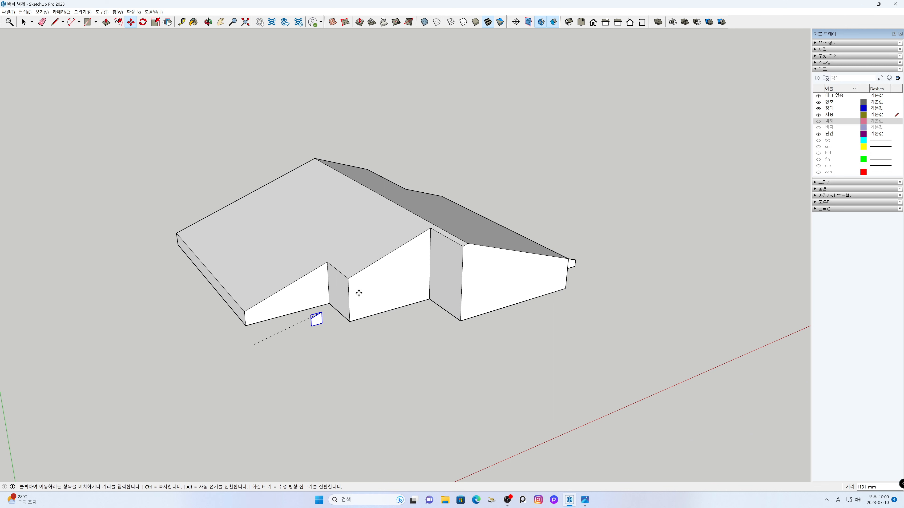
left_click(461, 246)
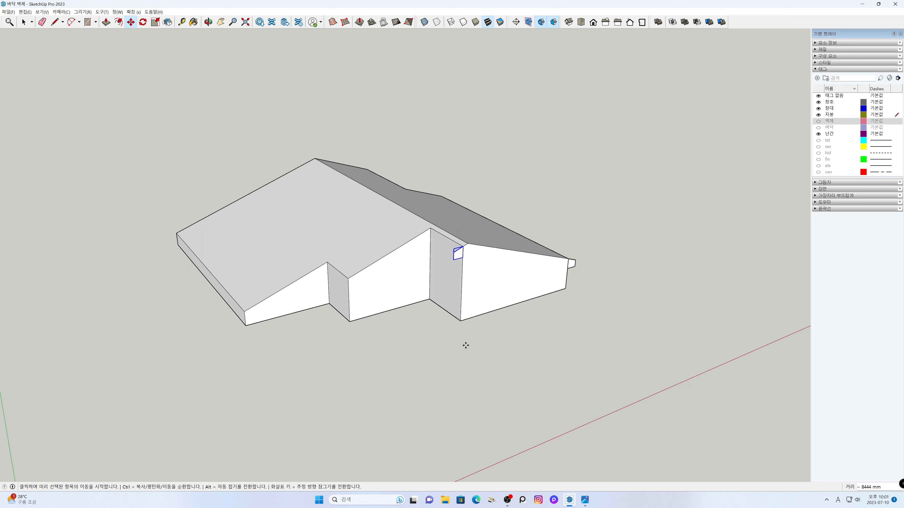
Copy the mirrored eave profile to the upper left corners of the two lower stepped gable walls
key("ctrl")
left_click(459, 251)
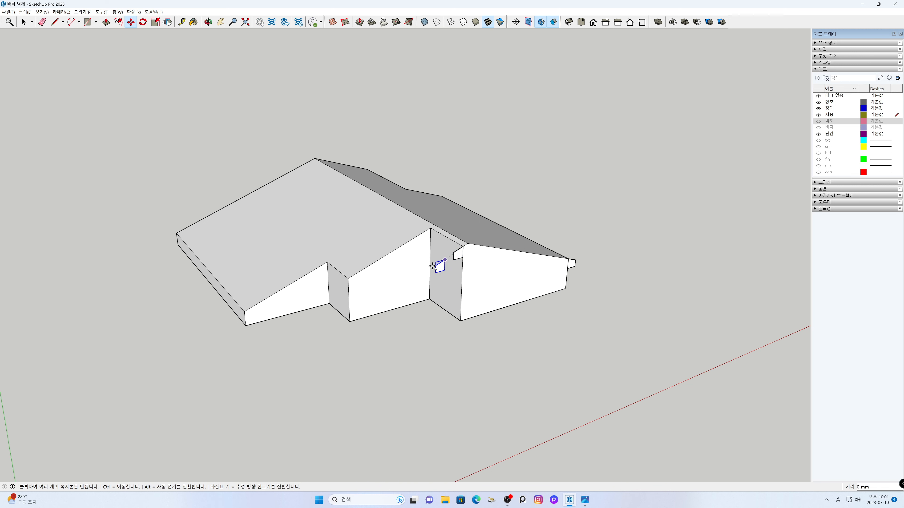
left_click(344, 284)
left_click(239, 318)
key("space")
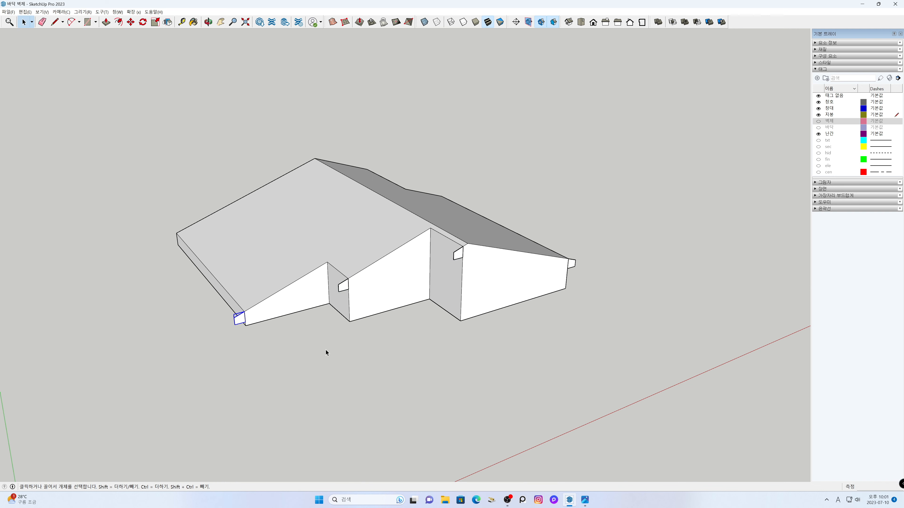
middle_click_drag(599, 317, 458, 352)
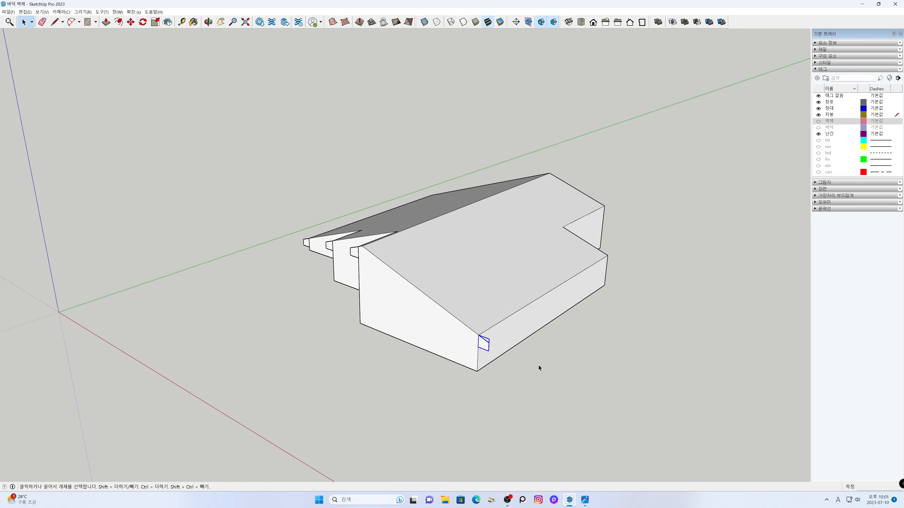
Copy the eave profile from the front gable's lower roof corner to the outer roof corner of the recessed rear section on the same side
key("m")
left_click(480, 336)
left_click(538, 288)
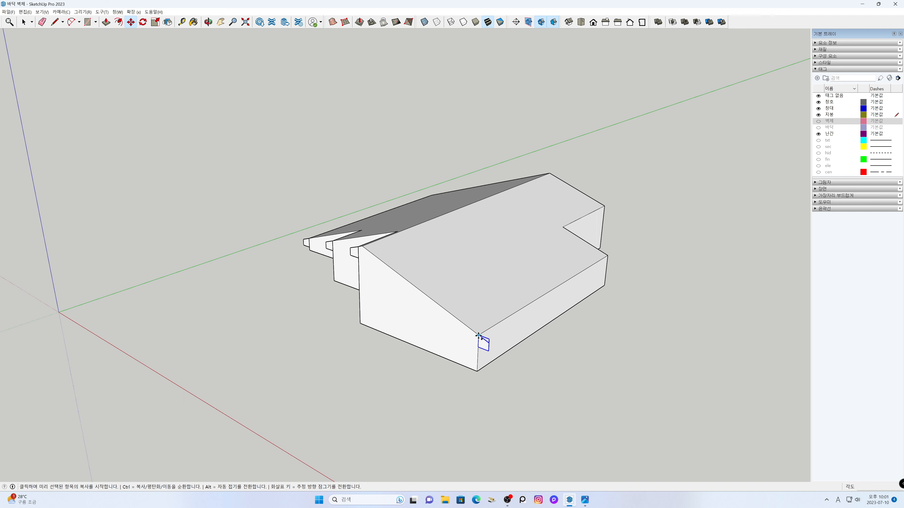
left_click(478, 335)
left_click(604, 207)
key("space")
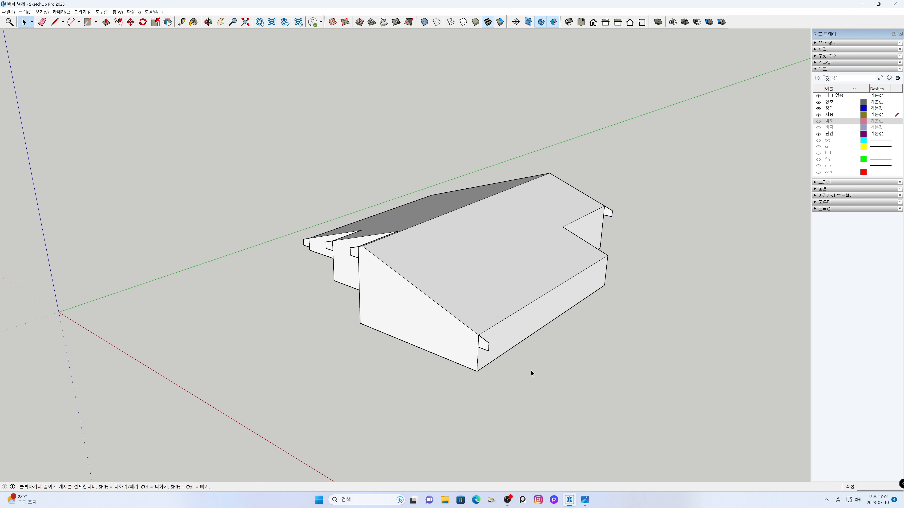
Extrude the front eave profile with Push/Pull along the full length of the long wall to its far end
double_click(483, 348)
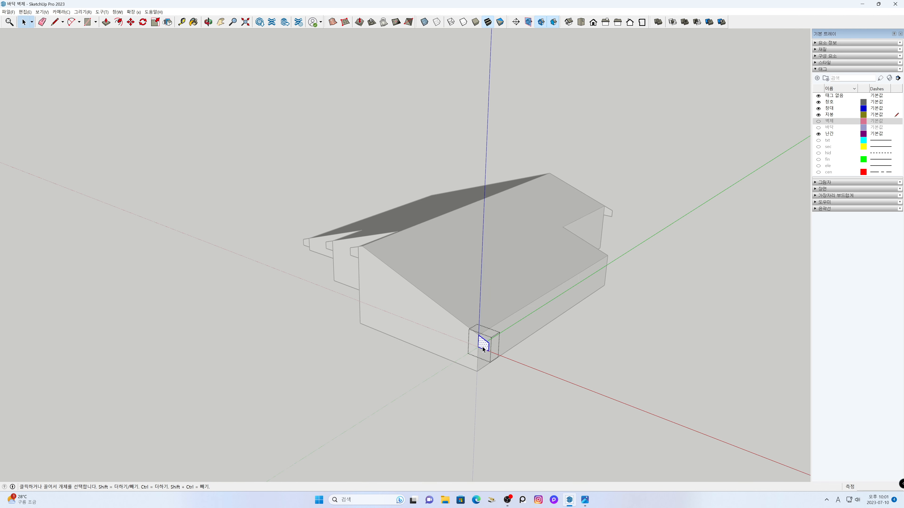
key("p")
left_click(483, 345)
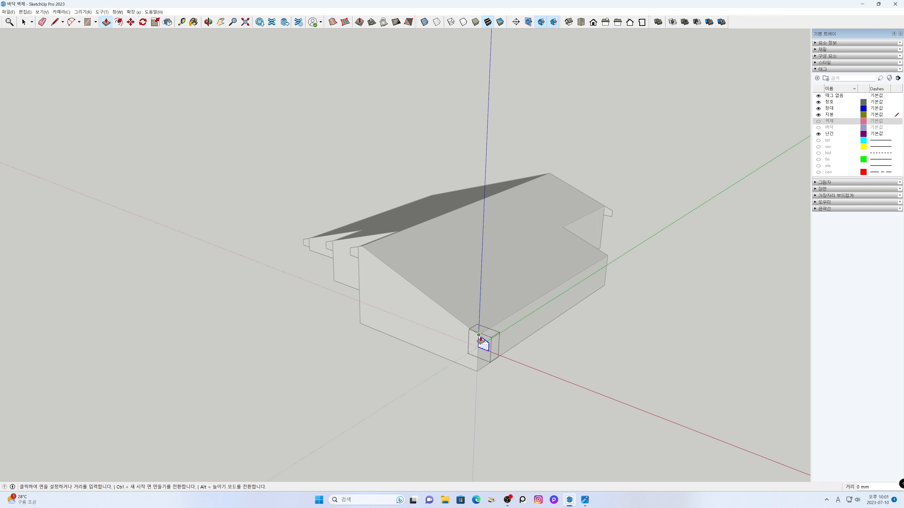
left_click(618, 258)
key("space")
left_click(628, 234)
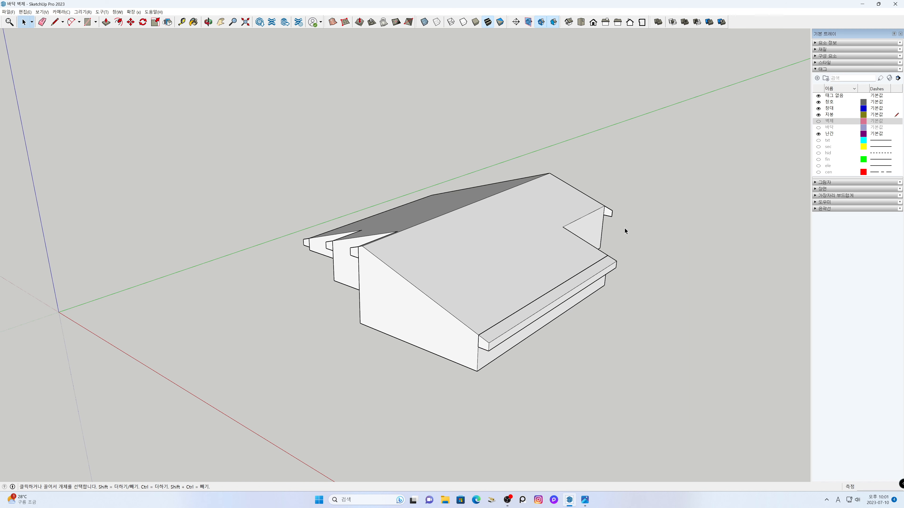
Extrude the eave profile at the recessed rear section 4000 mm toward the inner roof corner
double_click(609, 210)
key("p")
left_click(606, 210)
type("4000")
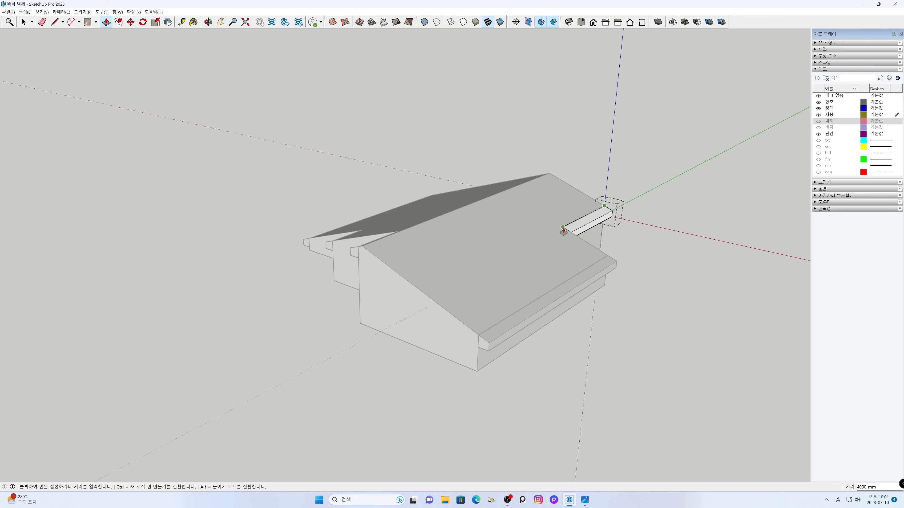
key("Return")
key("space")
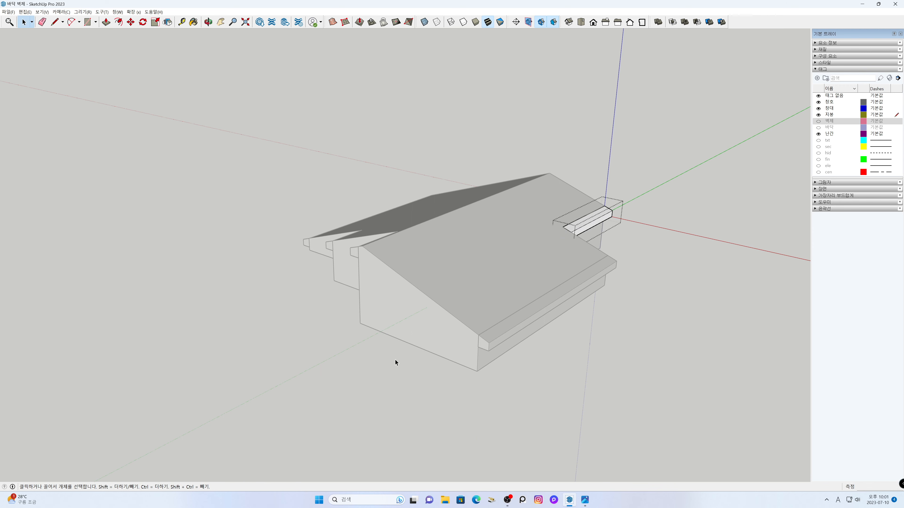
left_click(299, 344)
On the opposite side, extrude the frontmost gable's eave profile 2200 mm back to the inner corner of the roof step
middle_click_drag(300, 342, 566, 322)
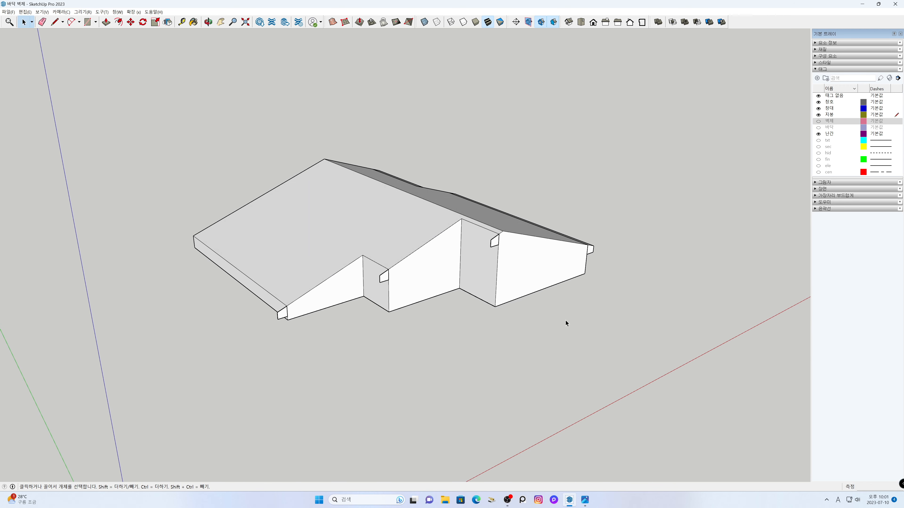
double_click(496, 243)
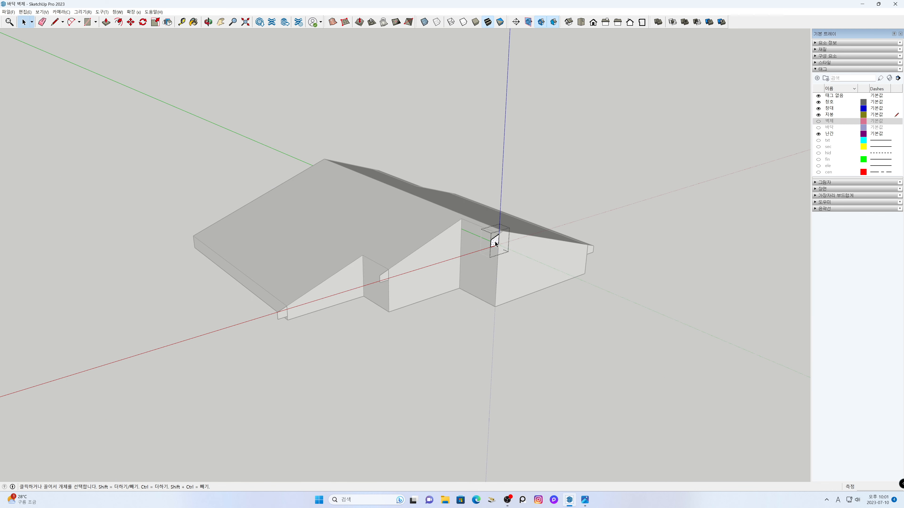
key("p")
left_click(493, 235)
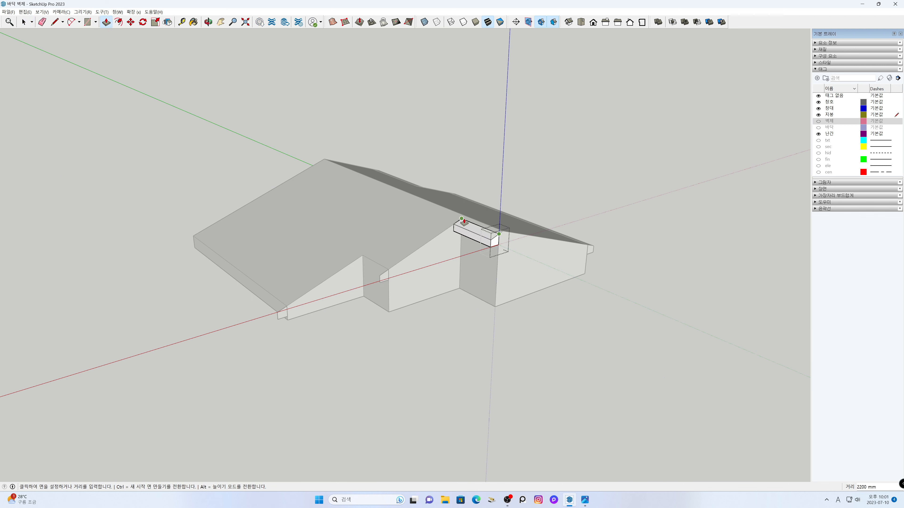
left_click(461, 220)
key("space")
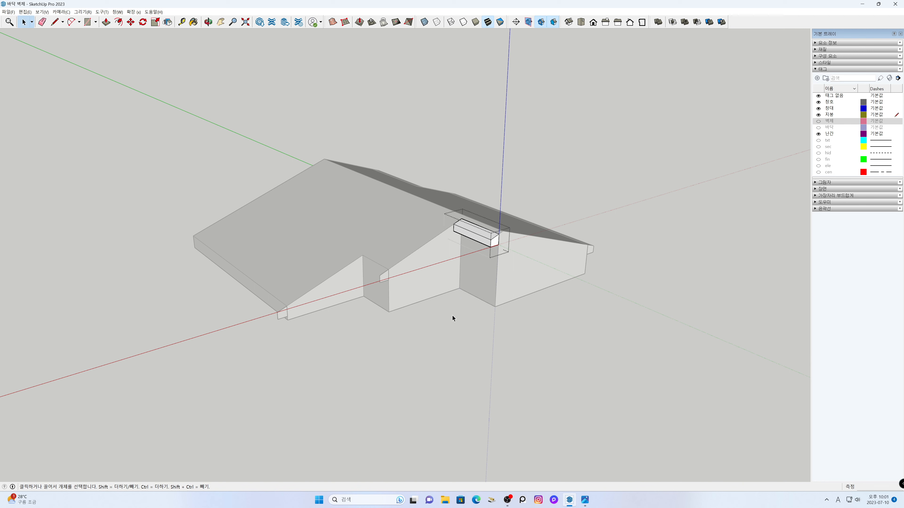
left_click(452, 316)
Extrude the middle stepped gable's eave profile back to the inner corner of its roof step
double_click(385, 279)
left_click(385, 279)
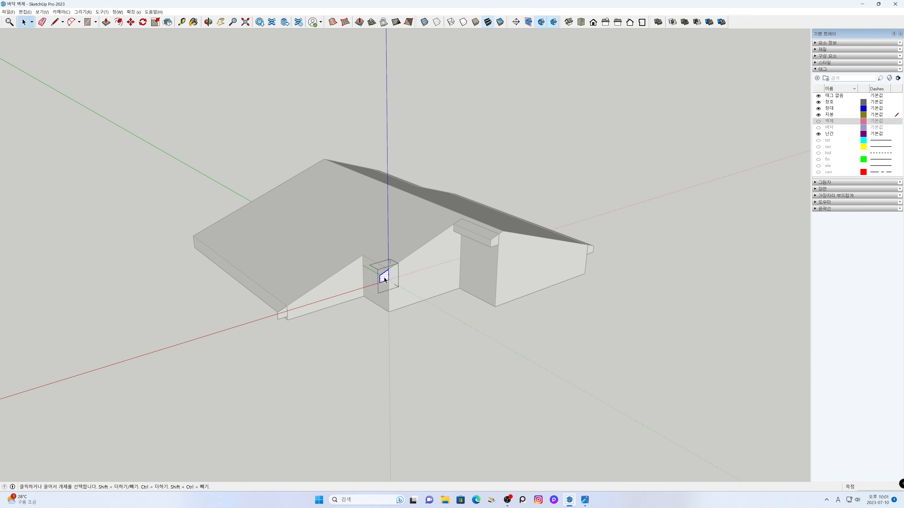
key("p")
left_click(389, 273)
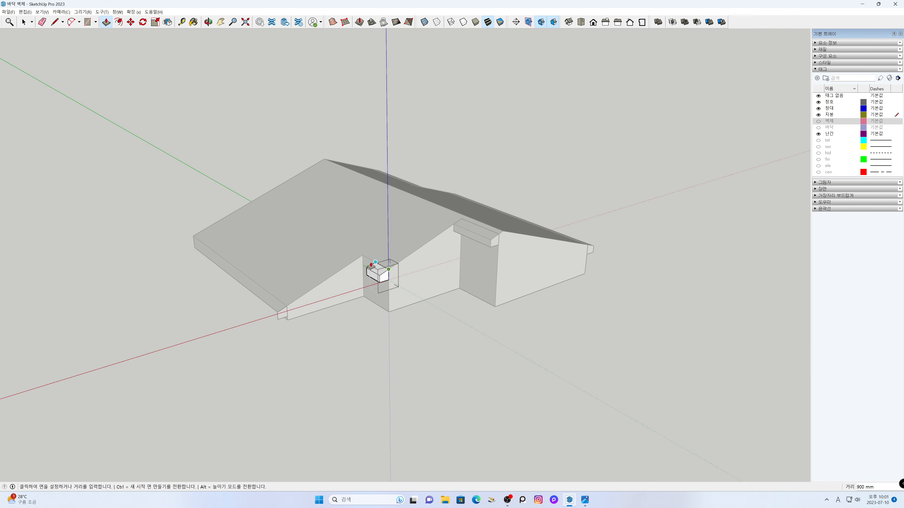
left_click(364, 261)
key("space")
left_click(352, 333)
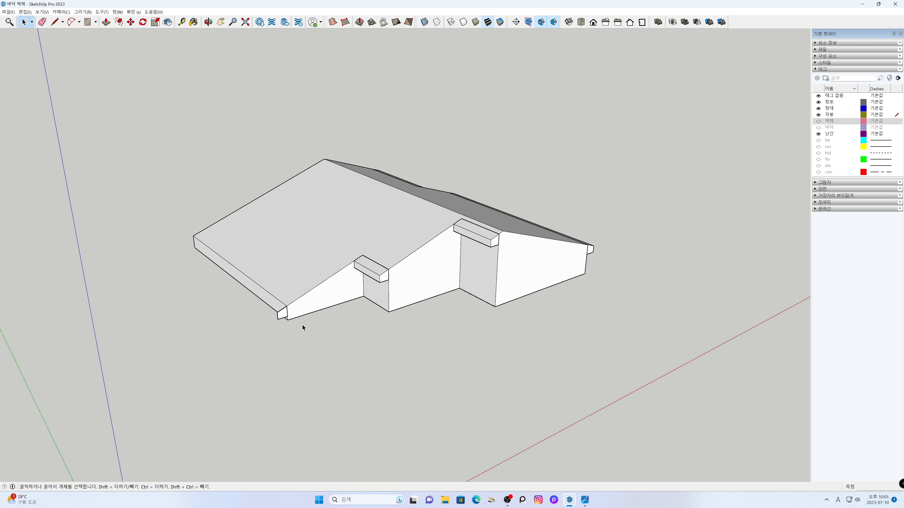
Extrude the rearmost gable's eave profile 9420 mm along the long wall to the roof's far end
double_click(280, 316)
key("p")
left_click(283, 313)
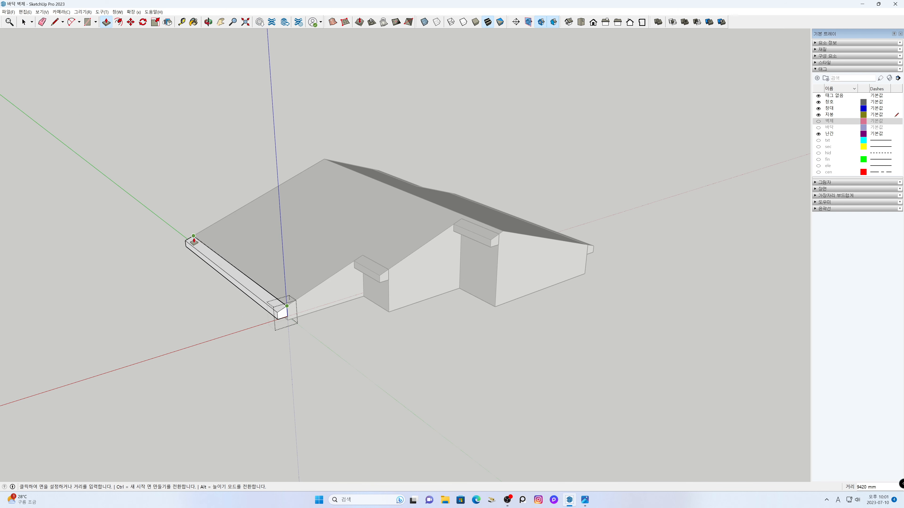
left_click(192, 244)
key("space")
left_click(181, 317)
Select the roof and all extruded eaves and merge them into one solid with the Union tool
middle_click_drag(353, 326, 250, 333)
left_click_drag(249, 123, 250, 124)
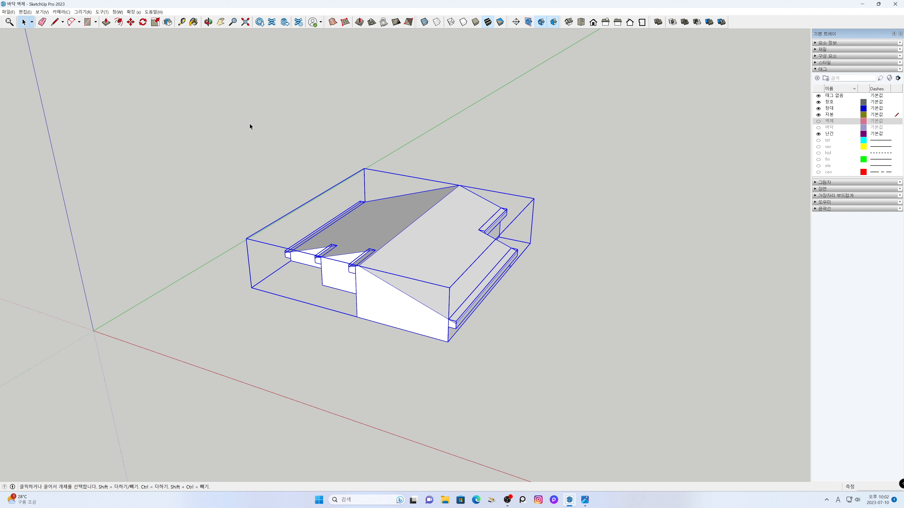
right_click(451, 239)
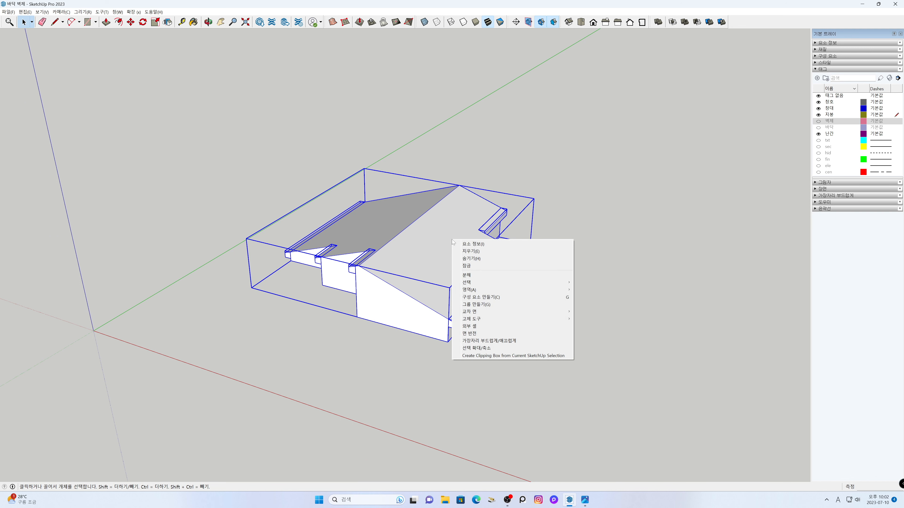
key("Escape")
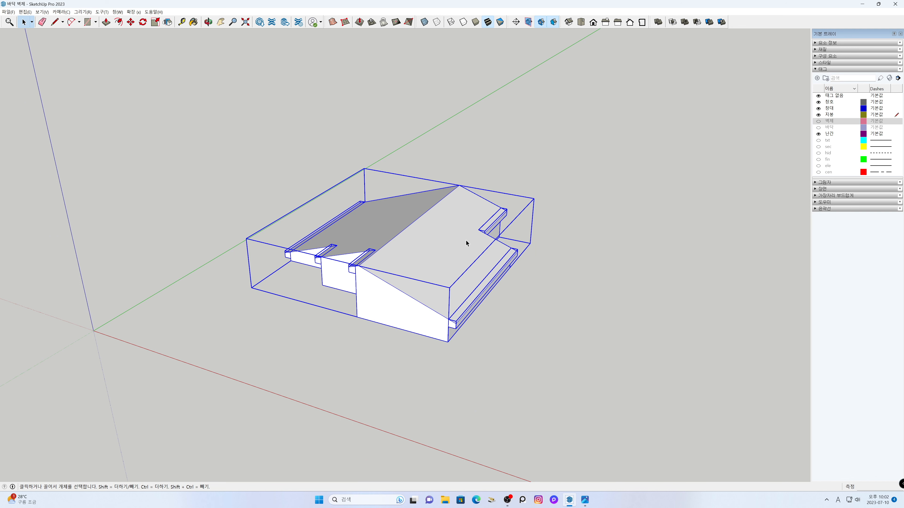
left_click(684, 22)
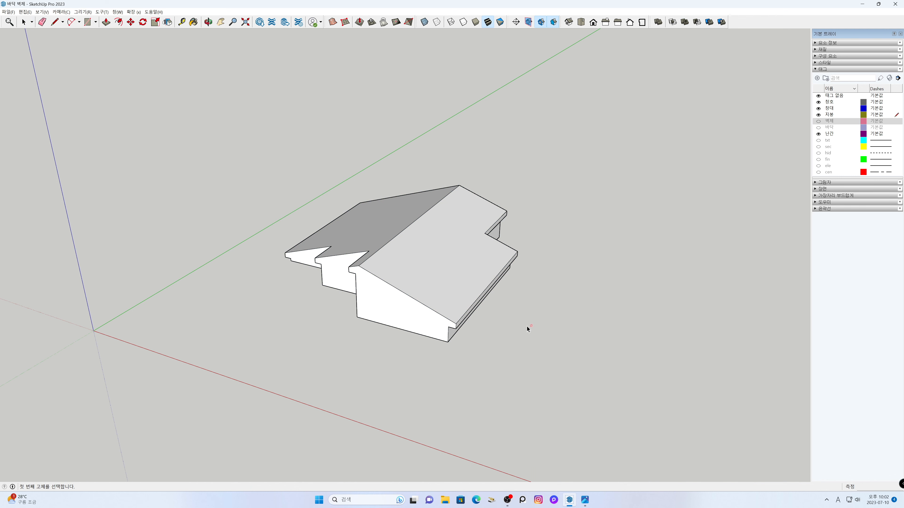
key("space")
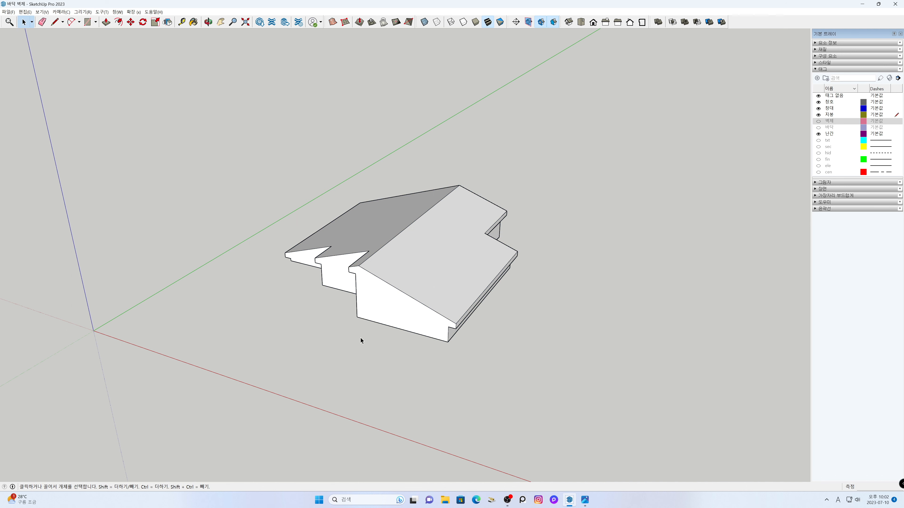
Explode the merged roof group into loose geometry
scroll(365, 329, "up", 1)
left_click(377, 304)
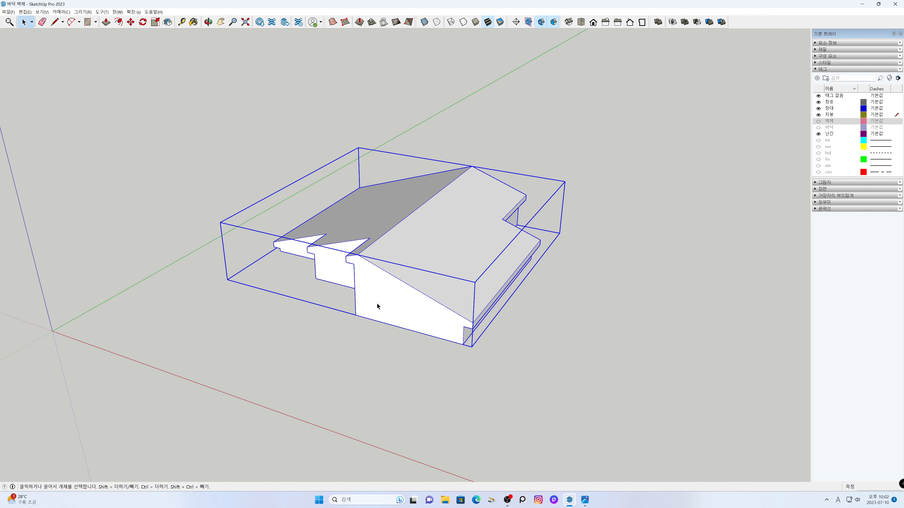
right_click(376, 304)
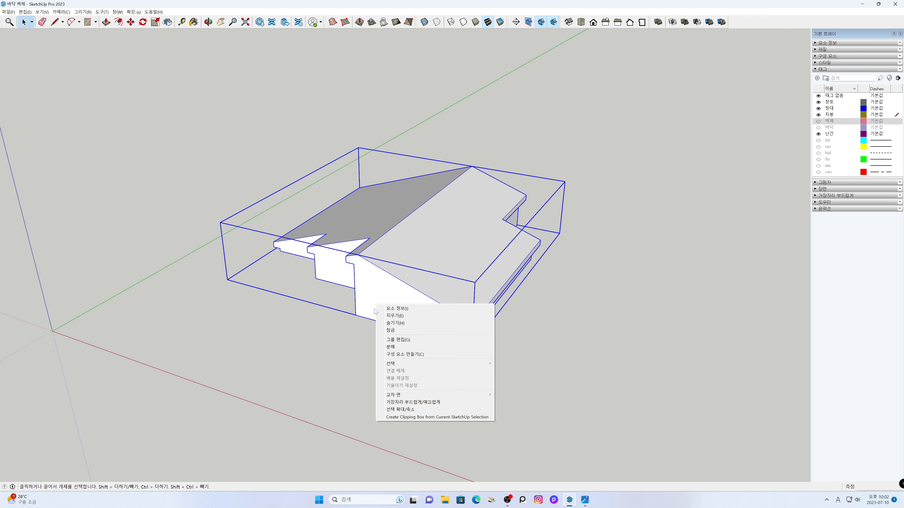
left_click(392, 347)
left_click(393, 336)
Copy the sloping top edges of all three stepped gable faces 300 mm straight down to the lower corner of the eave
scroll(399, 333, "up", 1)
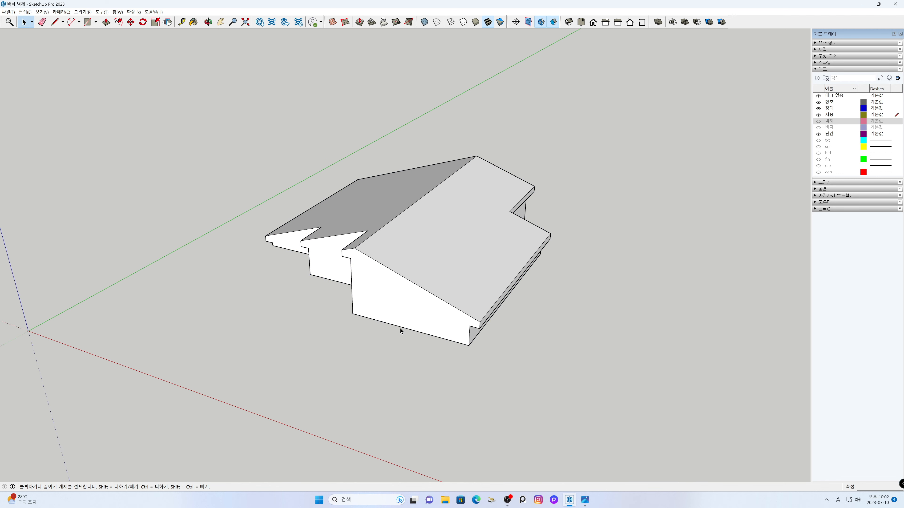
left_click(403, 278)
left_click(350, 249, "ctrl")
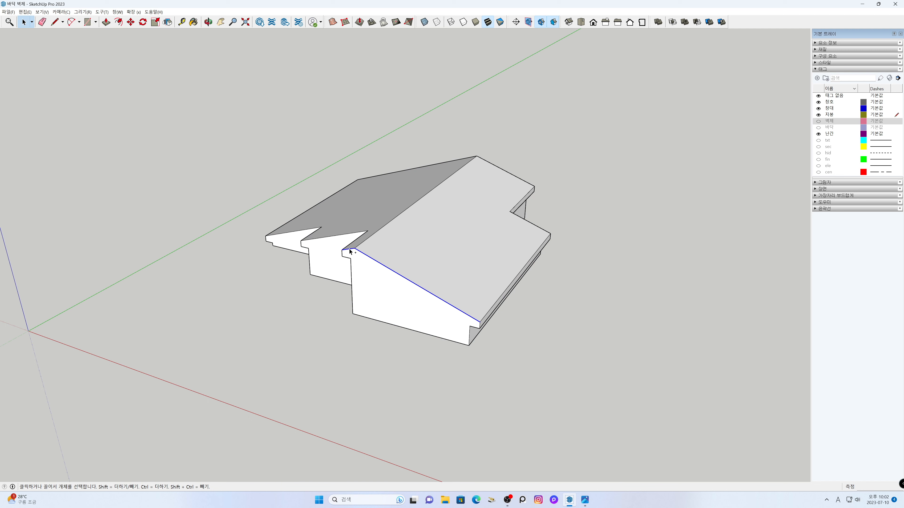
left_click(327, 239, "ctrl")
left_click(281, 234, "ctrl")
key("m")
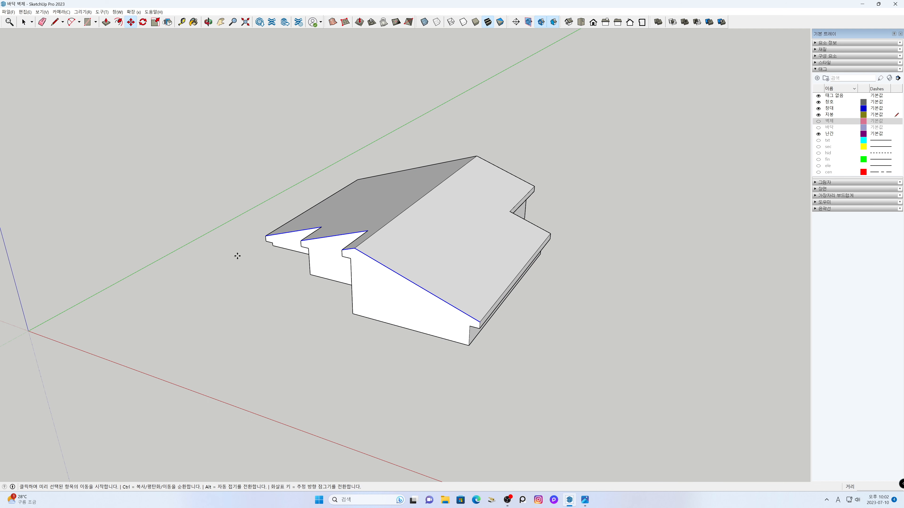
scroll(235, 257, "up", 2)
left_click(272, 231)
left_click(273, 238)
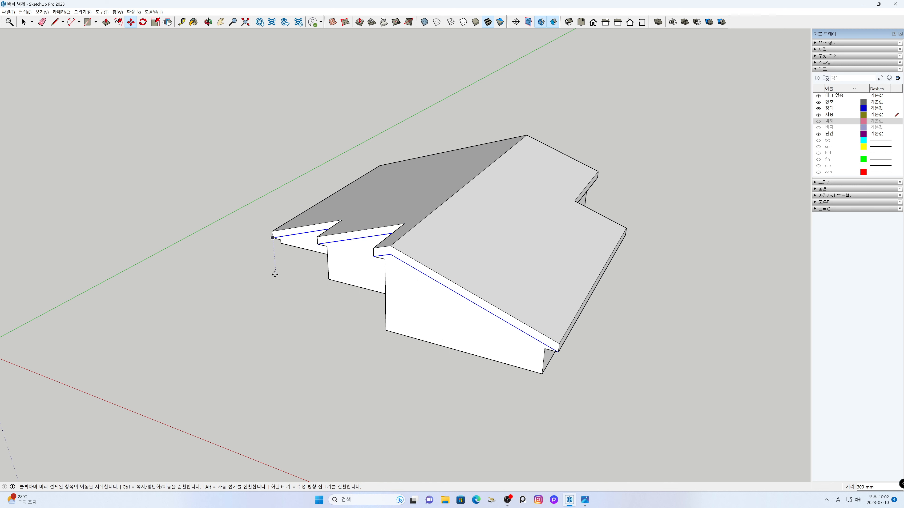
key("space")
left_click(304, 286)
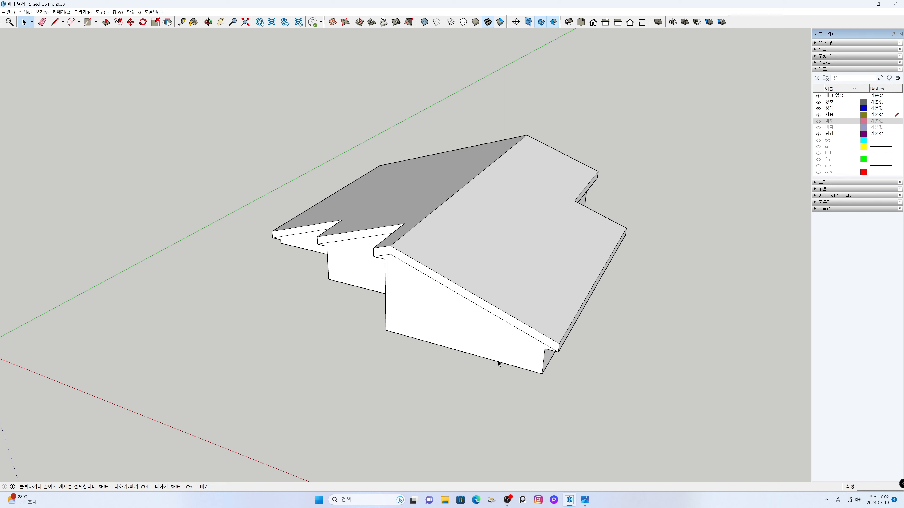
Draw a 200 mm horizontal line inward from the front gable's low wall corner and close it vertically up to the copied sloping edge
scroll(510, 356, "up", 1)
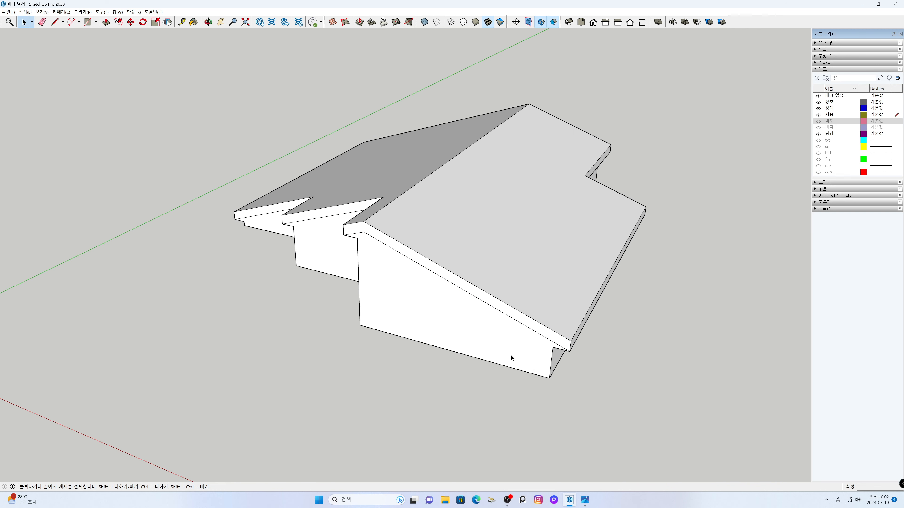
scroll(518, 371, "up", 1)
key("l")
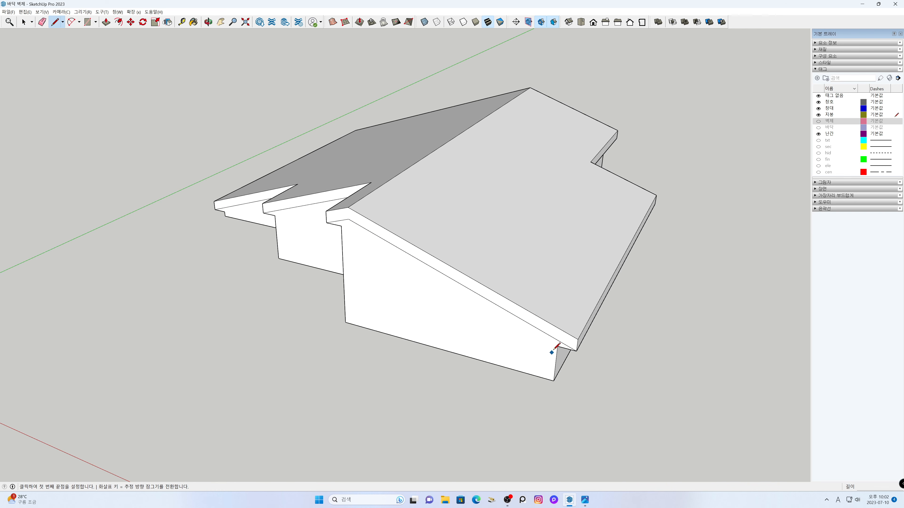
left_click(557, 346)
type("2")
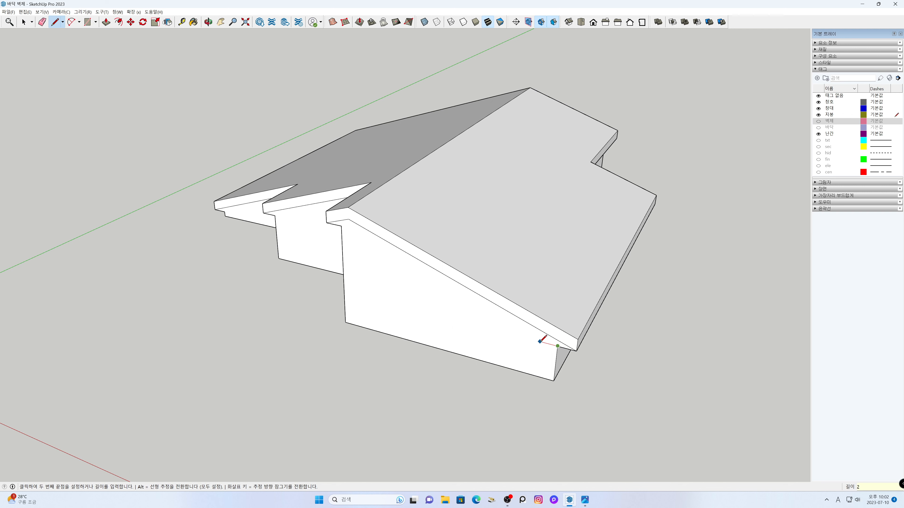
type("00")
key("Return")
left_click(550, 335)
key("space")
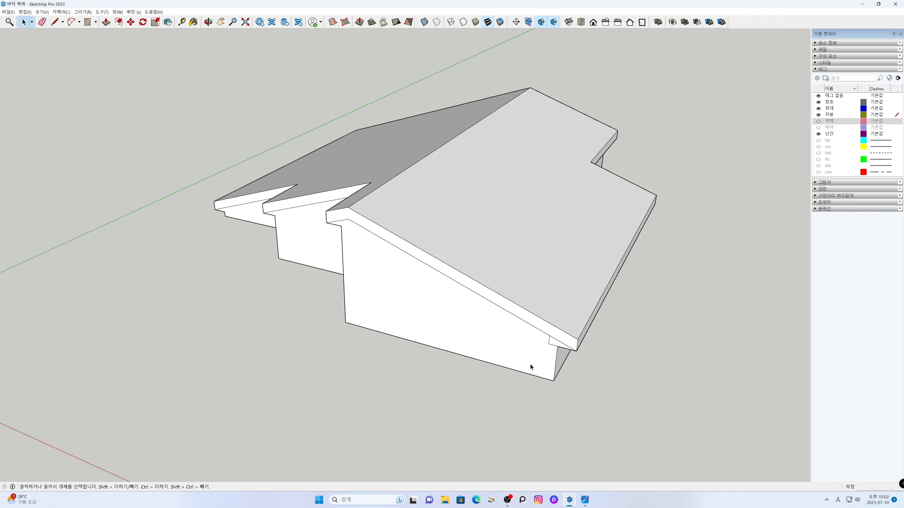
Erase the piece of copied sloping edge cut off by the short vertical line at the front gable's low end
key("e")
left_click(555, 339)
key("space")
Draw a horizontal line about 840 mm long from the front gable's opposite wall corner under the eave to the copied sloping edge
mouse_move(313, 351)
middle_mouse_down()
mouse_move(282, 337)
mouse_move(551, 324)
middle_mouse_up()
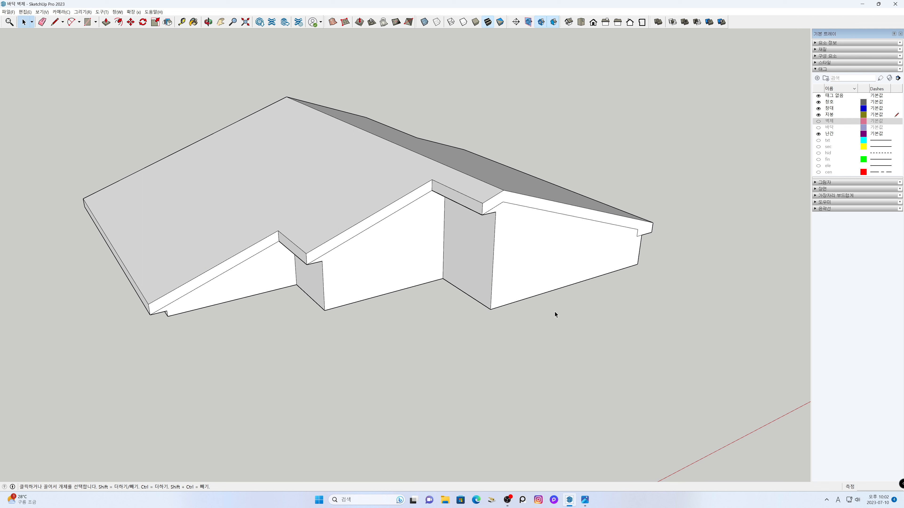
key("l")
left_click(495, 212)
key("Escape")
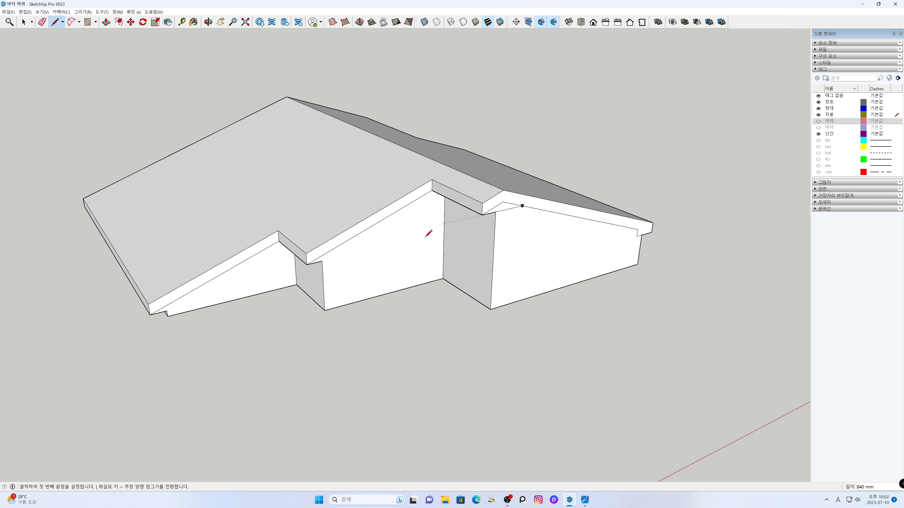
key("space")
Draw a short horizontal line inward from the middle gable's wall corner under the eave and close it vertically up to the copied sloping edge
key("l")
left_click(322, 261)
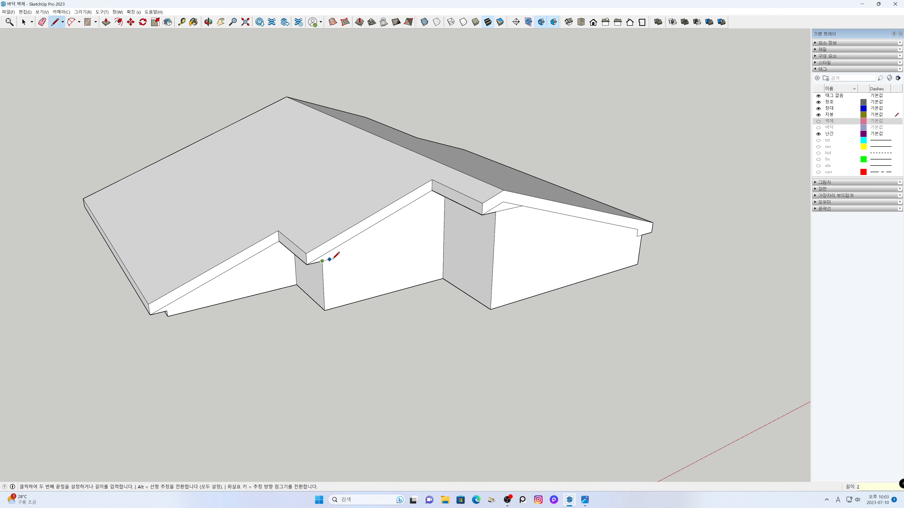
key("Return")
left_click(329, 252)
key("space")
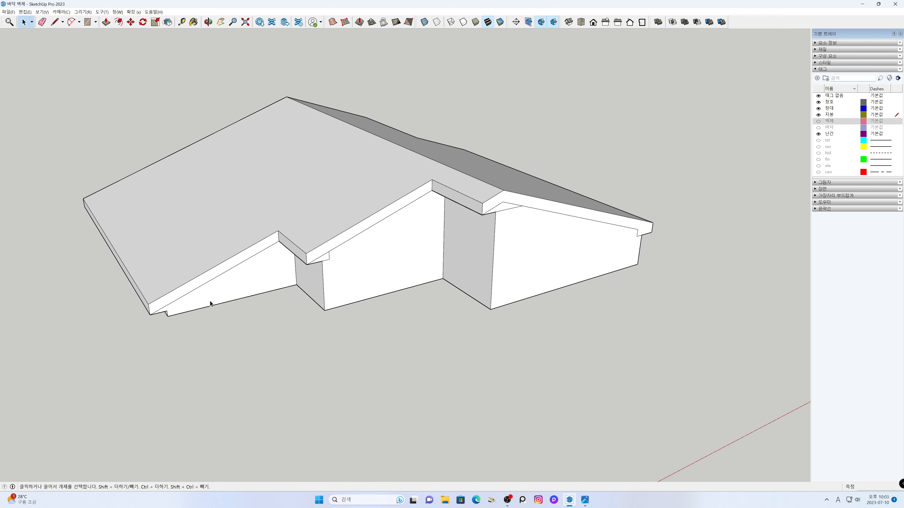
Draw a short horizontal line inward from the smallest gable's low wall corner under the eave and close it vertically up to the copied sloping edge
key("l")
left_click(167, 311)
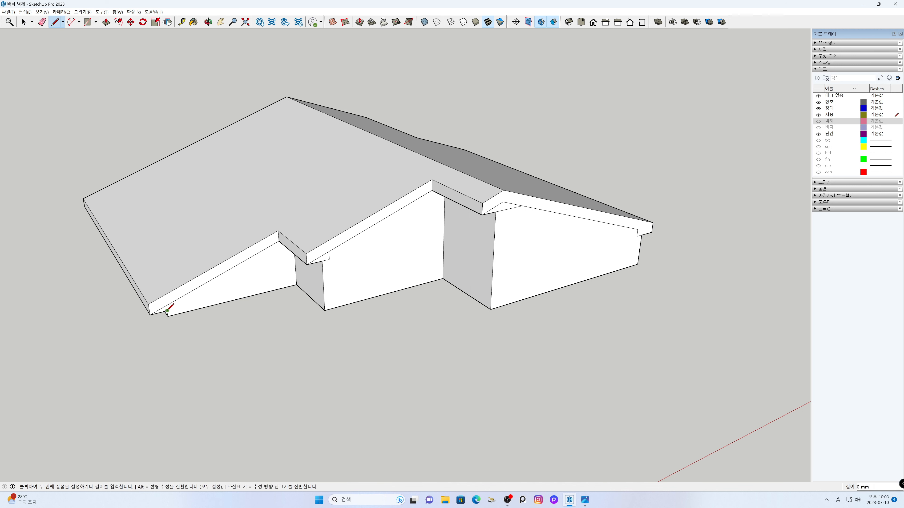
left_click(175, 308)
left_click(174, 303)
key("space")
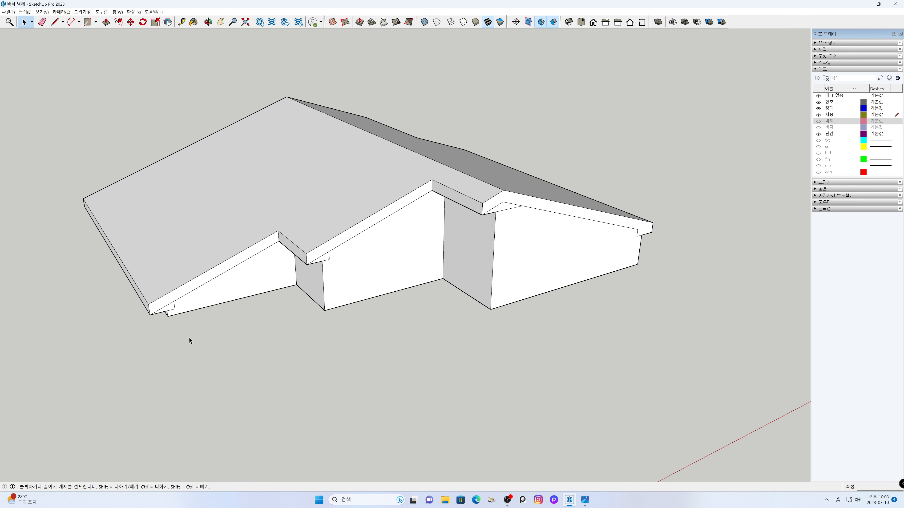
Erase the remaining cut-off pieces of the copied sloping edges near the eaves on the smallest, middle and front gables
key("e")
left_click(167, 306)
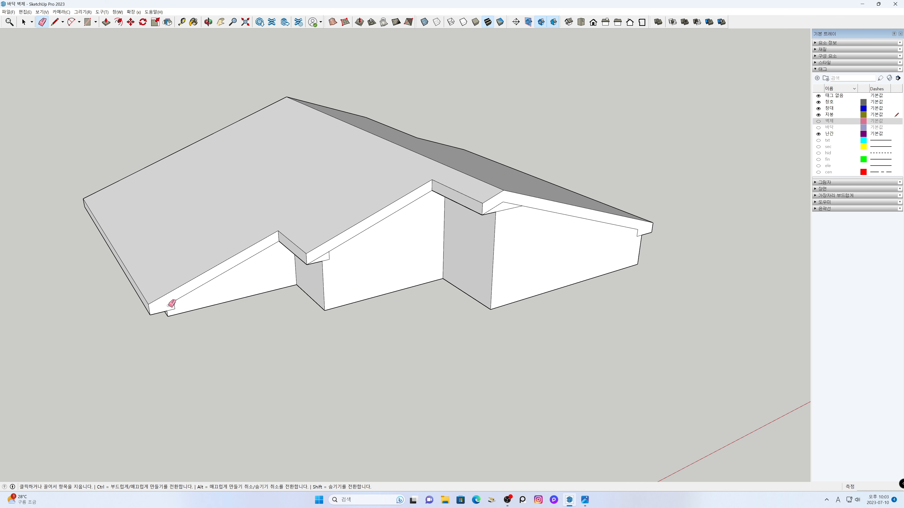
left_click(321, 257)
left_click(498, 205)
left_click(513, 203)
key("space")
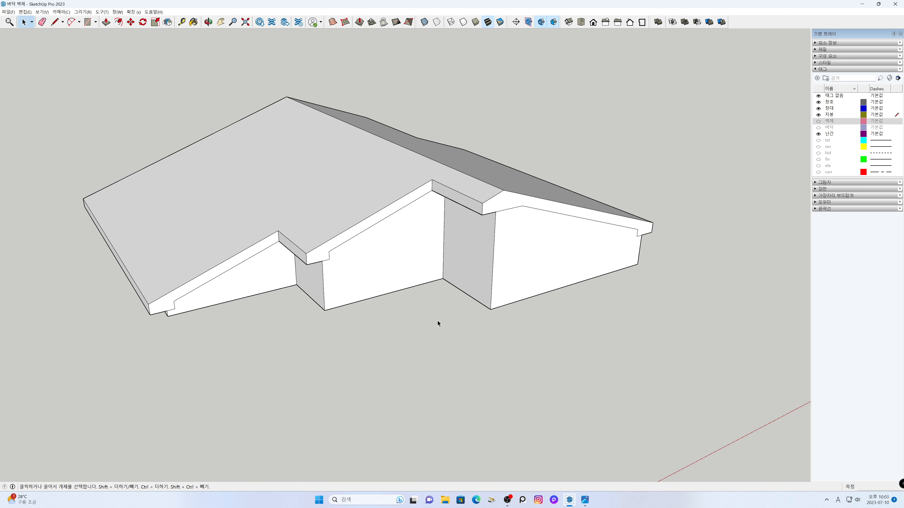
Extrude the roof edge bands of the front, middle and smallest gables outward by 420 mm
key("p")
left_click(510, 204)
left_click(519, 218)
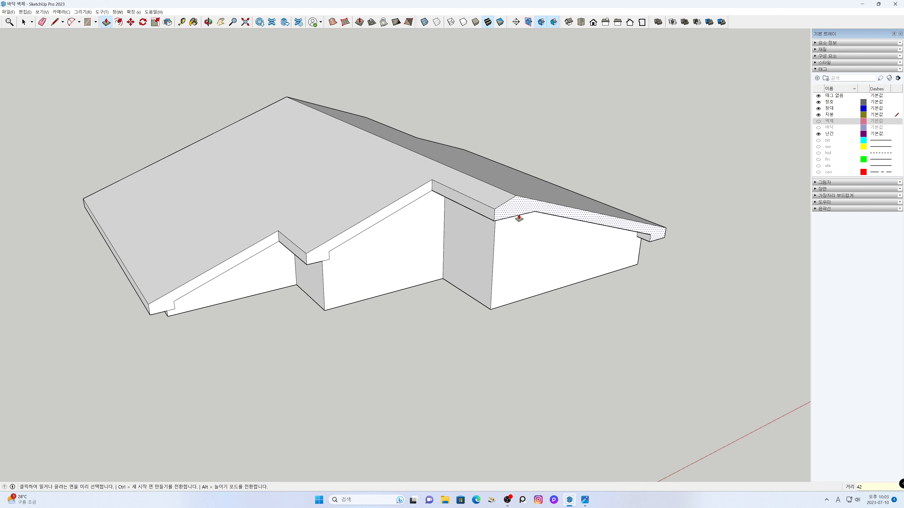
left_click(519, 218)
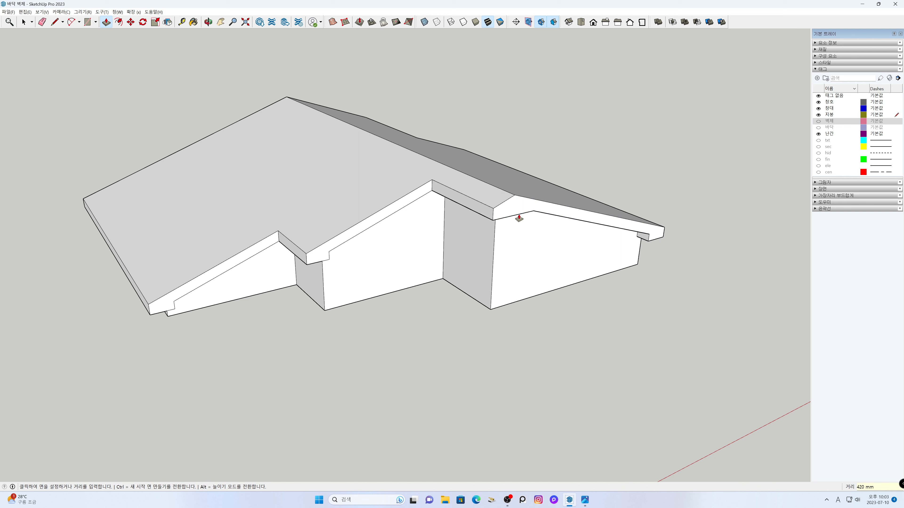
double_click(365, 226)
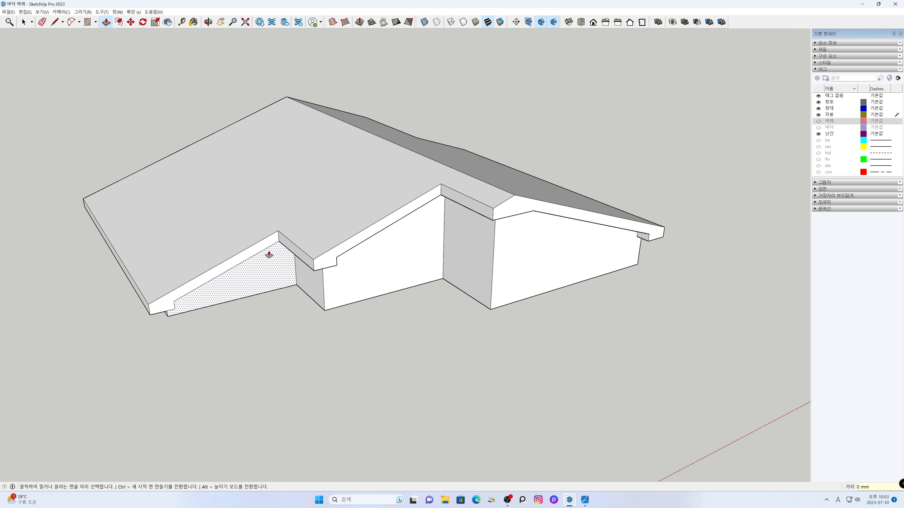
double_click(255, 250)
key("space")
Erase the leftover seam edges on the underside of the three extruded gable overhangs near the wall corners
middle_click_drag(482, 392, 454, 206)
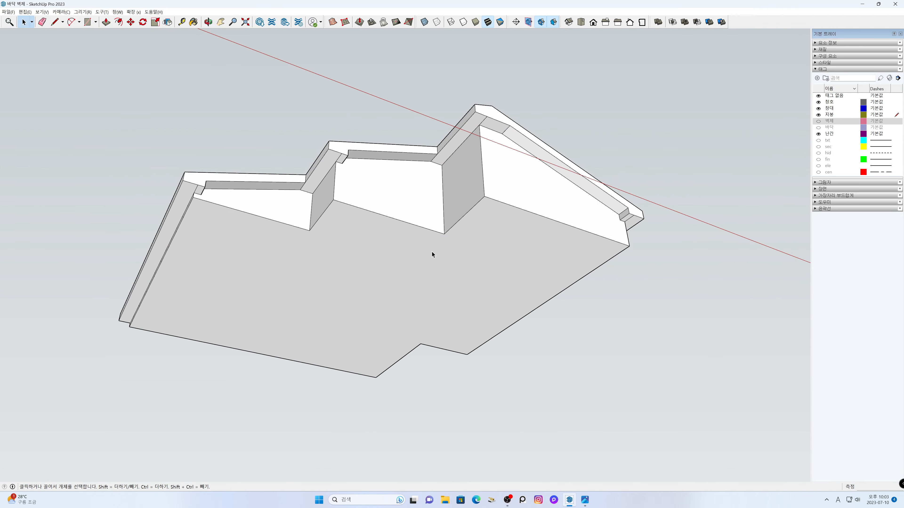
key("e")
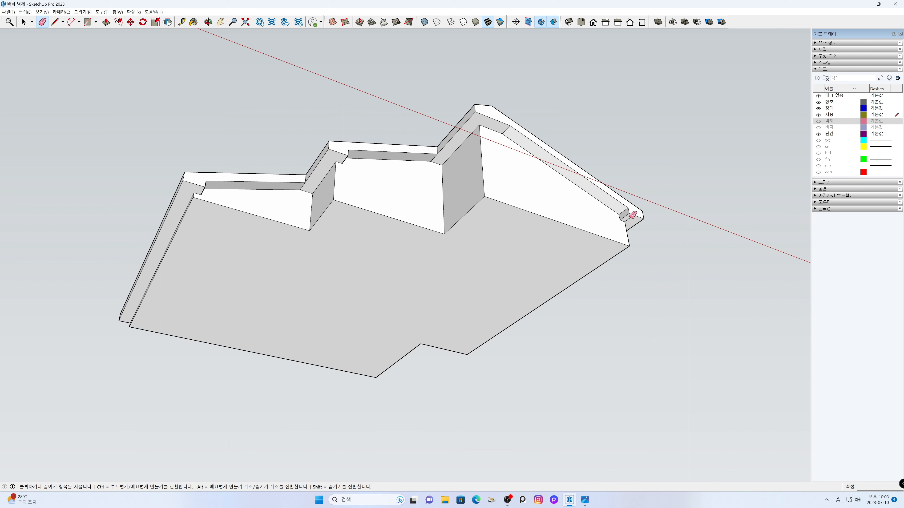
key("space")
Copy the sloping roof edges of both gables at the house's opposite end 300 mm straight down
mouse_move(483, 224)
middle_mouse_down()
mouse_move(476, 236)
mouse_move(473, 223)
mouse_move(460, 386)
mouse_move(432, 447)
middle_mouse_up()
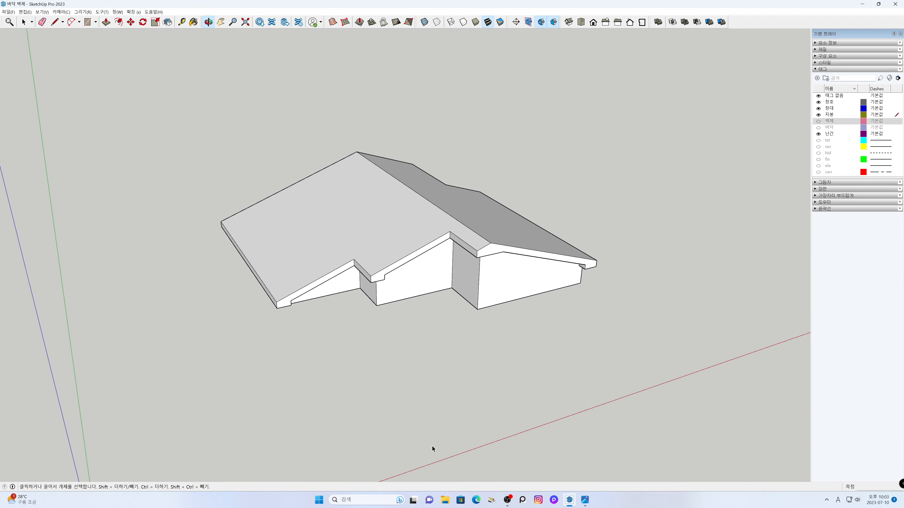
middle_click_drag(200, 284, 719, 260)
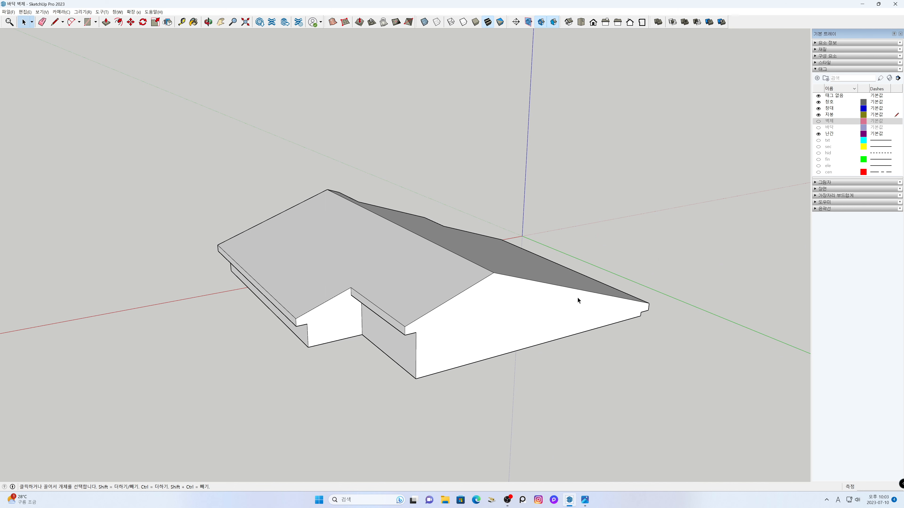
middle_click_drag(536, 298, 456, 300, "shift")
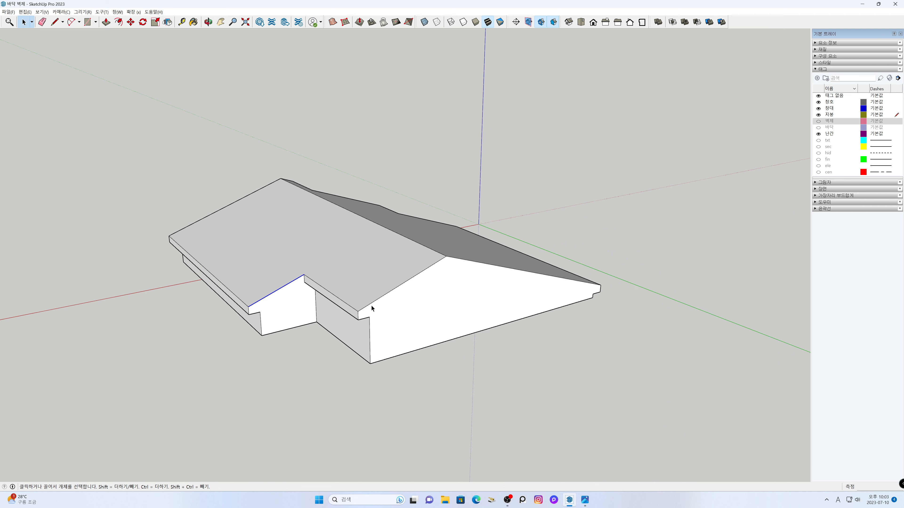
left_click(378, 300, "ctrl")
left_click(481, 263, "ctrl")
key("m")
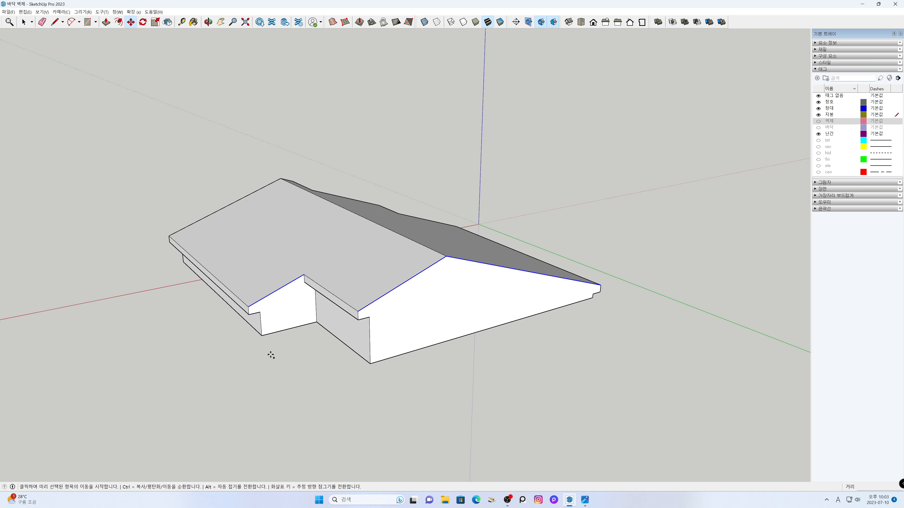
left_click_drag(249, 307, 249, 315)
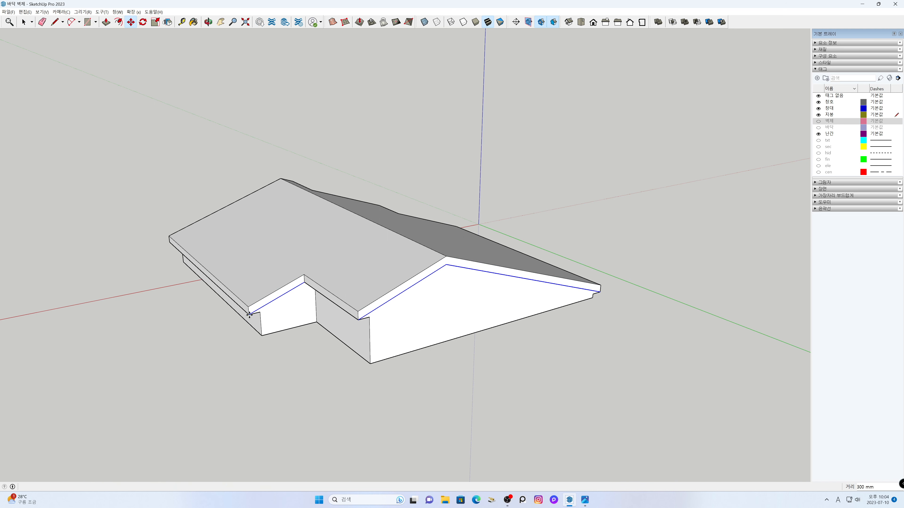
key("space")
left_click(247, 360)
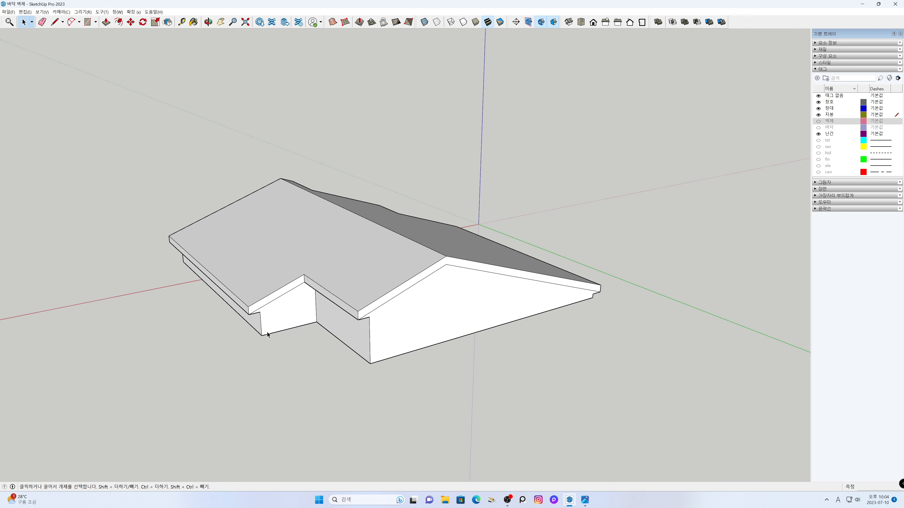
Draw a short horizontal line inward from the opposite end's small gable wall corner and close it vertically up to the copied sloping edge
key("l")
left_click(260, 312)
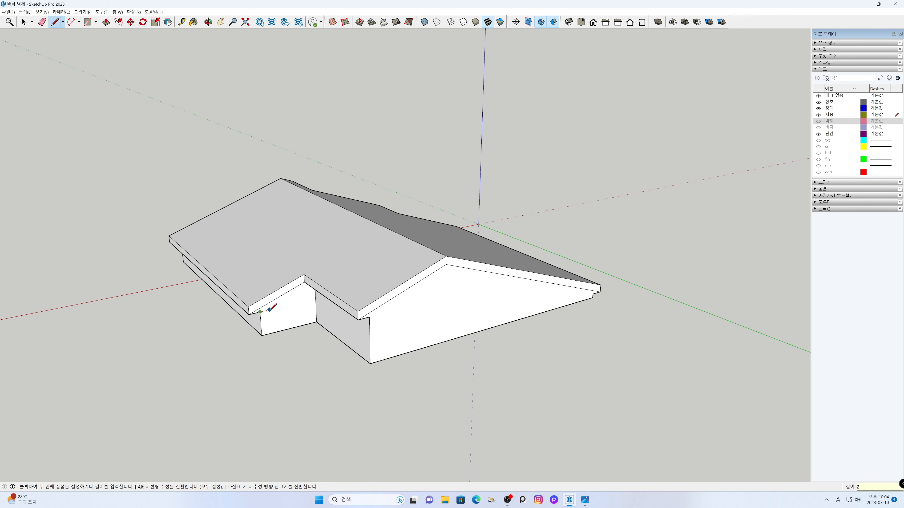
left_click(266, 306)
key("space")
Draw a 200 mm horizontal line inward from each wall corner of the opposite end's large gable and close both vertically up to the copied edges
key("l")
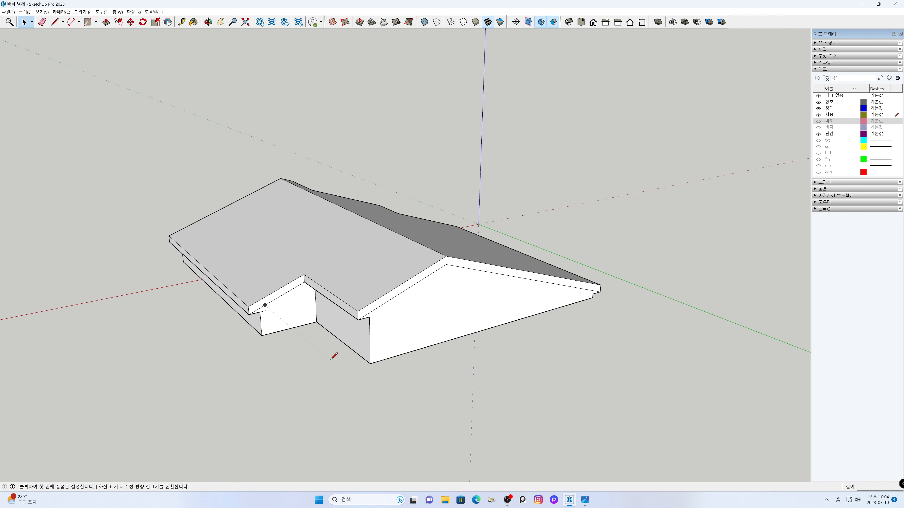
left_click(369, 316)
type("200")
key("Return")
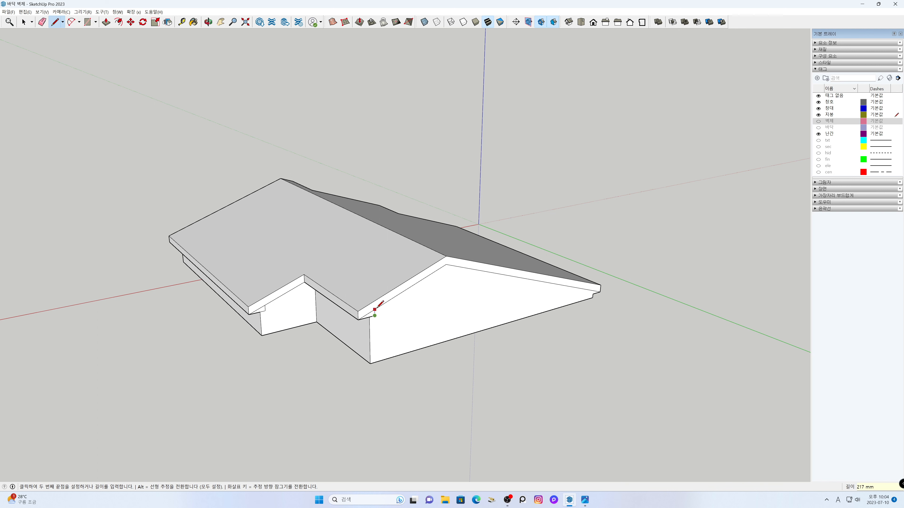
left_click(375, 309)
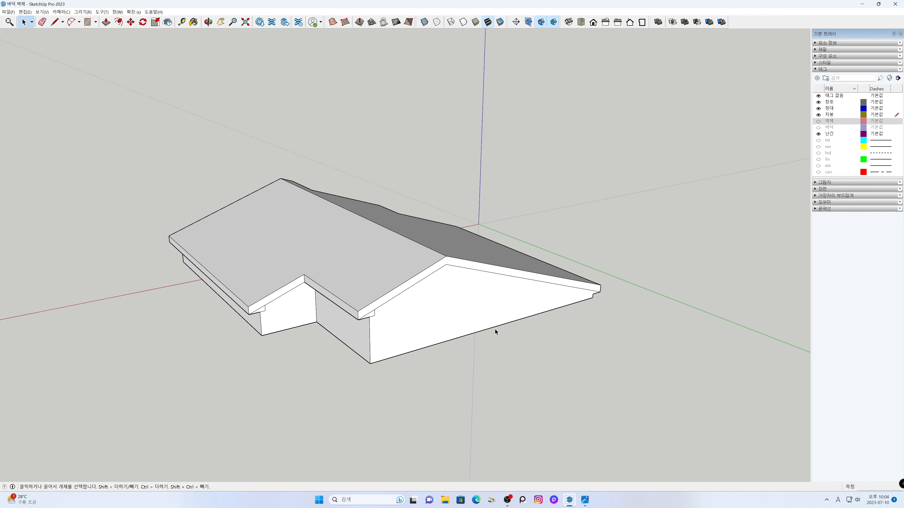
left_click(593, 295)
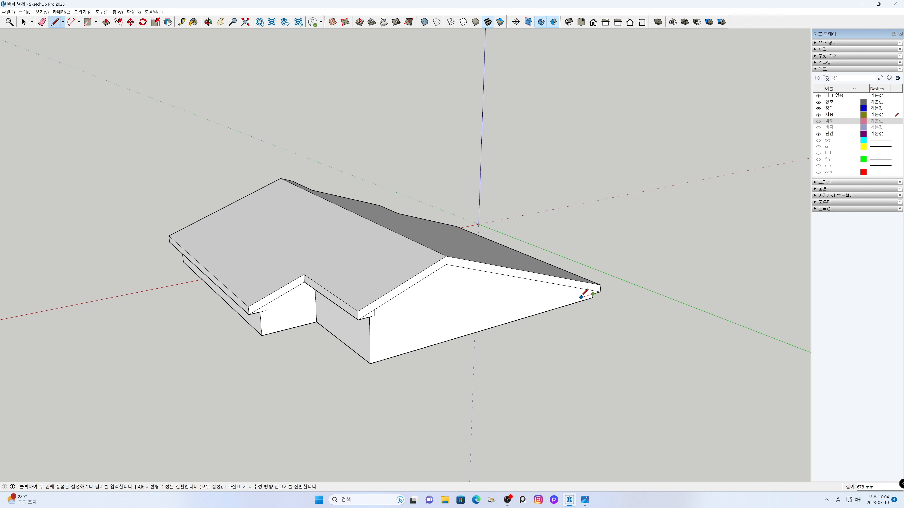
type("200")
key("Return")
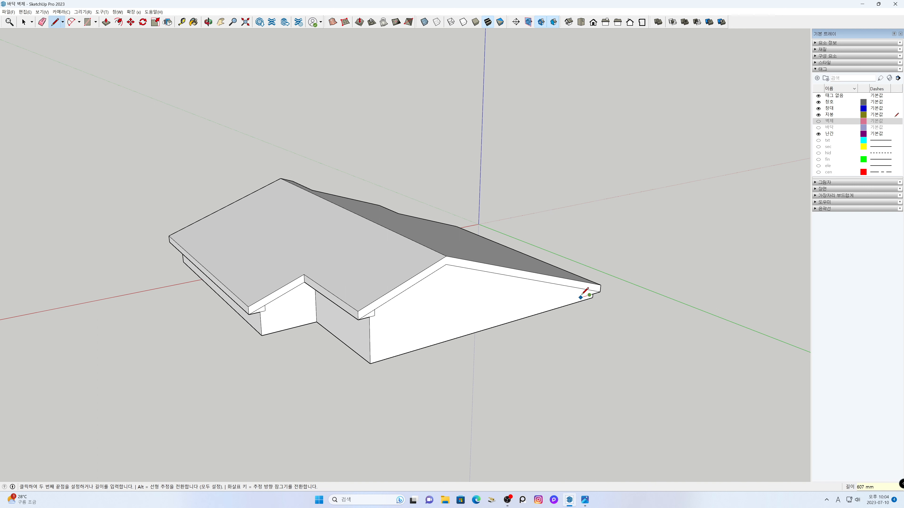
left_click(590, 290)
key("space")
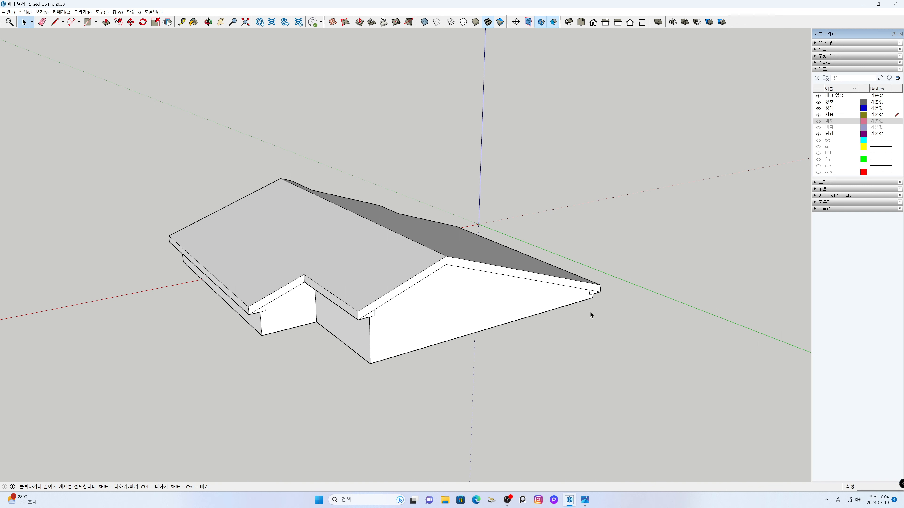
Erase the pieces of copied sloping edge cut off by the short vertical lines on the opposite end's two gables
key("e")
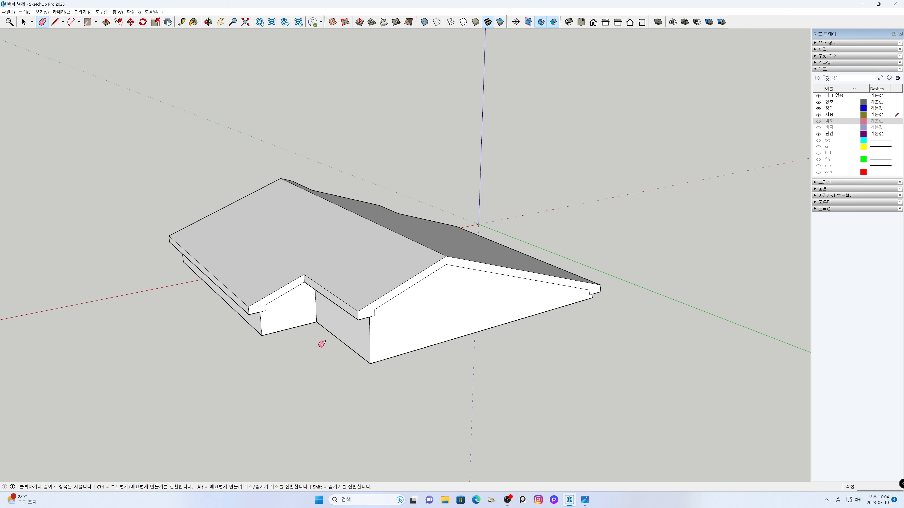
key("h")
left_click_drag(323, 385, 324, 365)
scroll(371, 351, "up", 3)
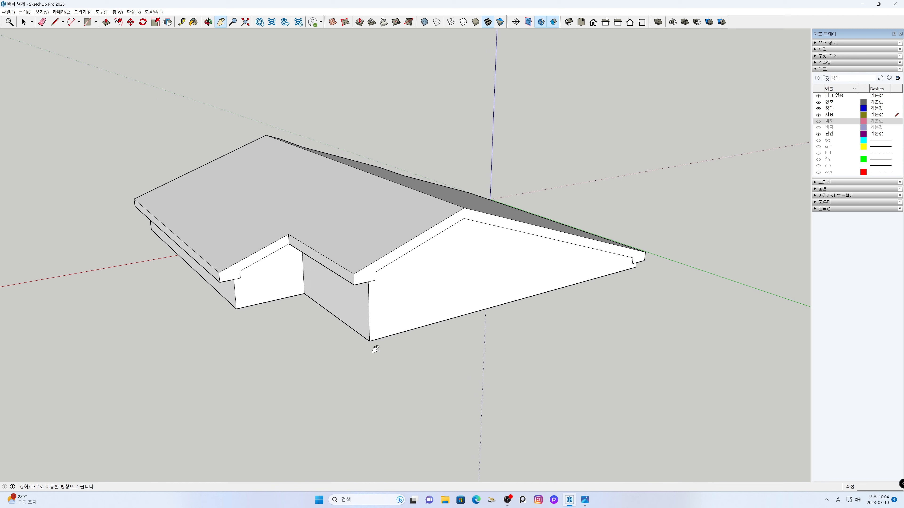
key("space")
Extrude the roof edge bands of the opposite end's small and large gables outward by 420 mm
key("p")
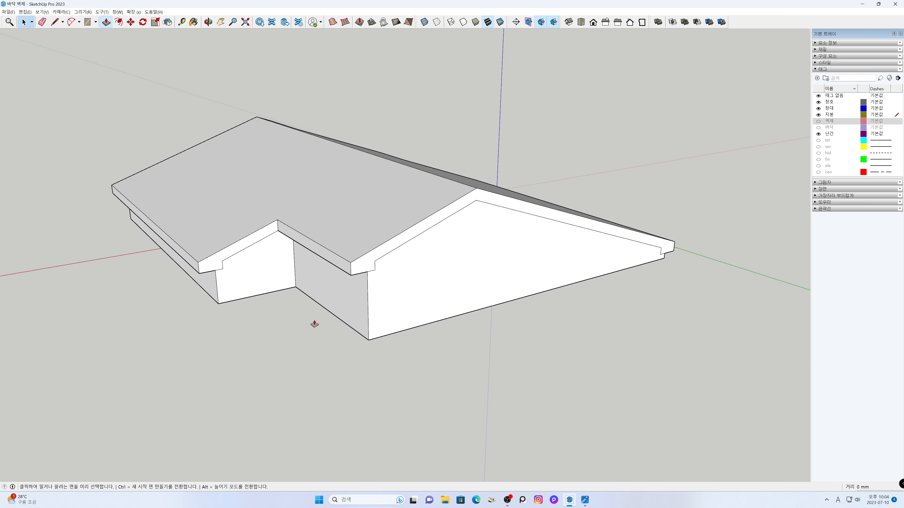
left_click(214, 271)
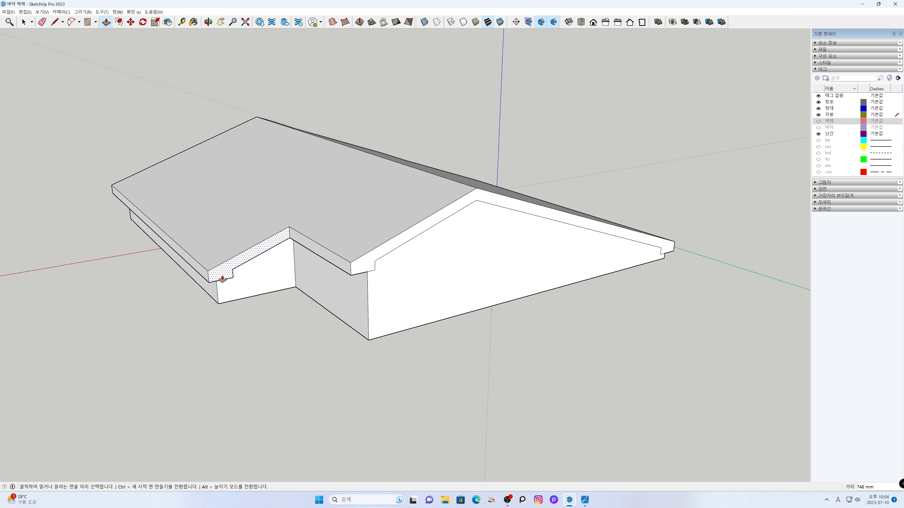
type("420")
key("Return")
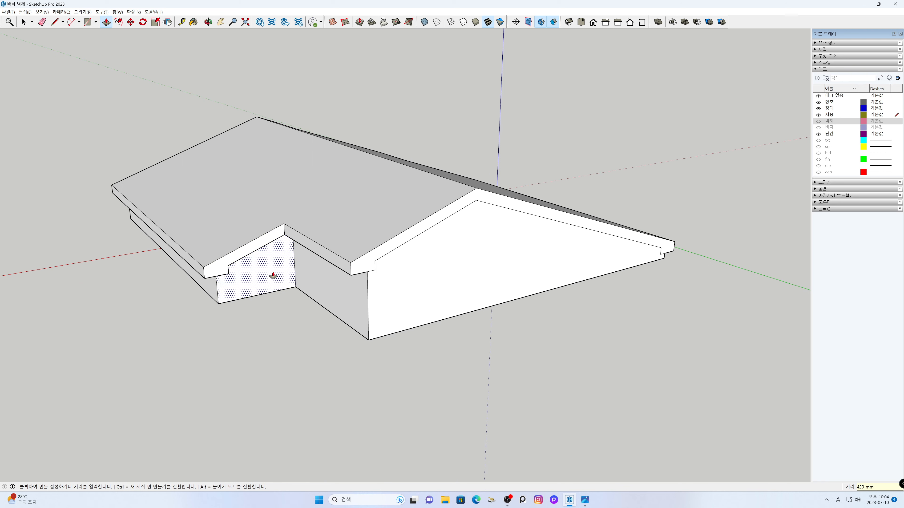
double_click(361, 266)
key("space")
Erase the leftover seam edges on the underside of the opposite end's two gable overhangs
middle_click_drag(450, 395, 439, 203)
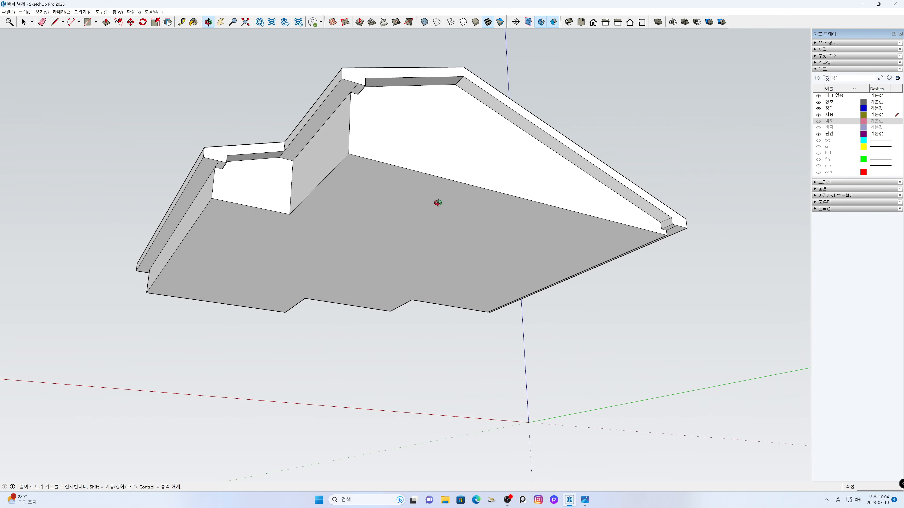
key("e")
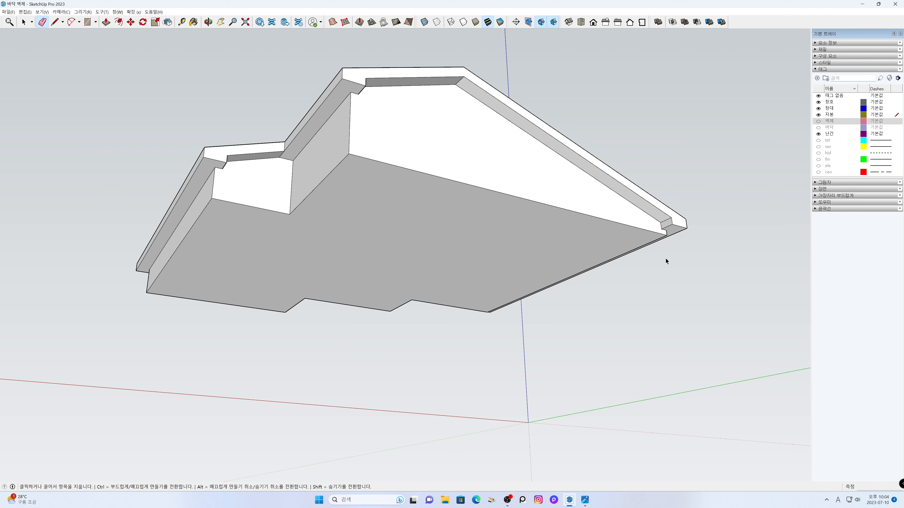
key("space")
Select all connected geometry of the finished roof and make it a group
middle_click_drag(470, 194, 442, 332)
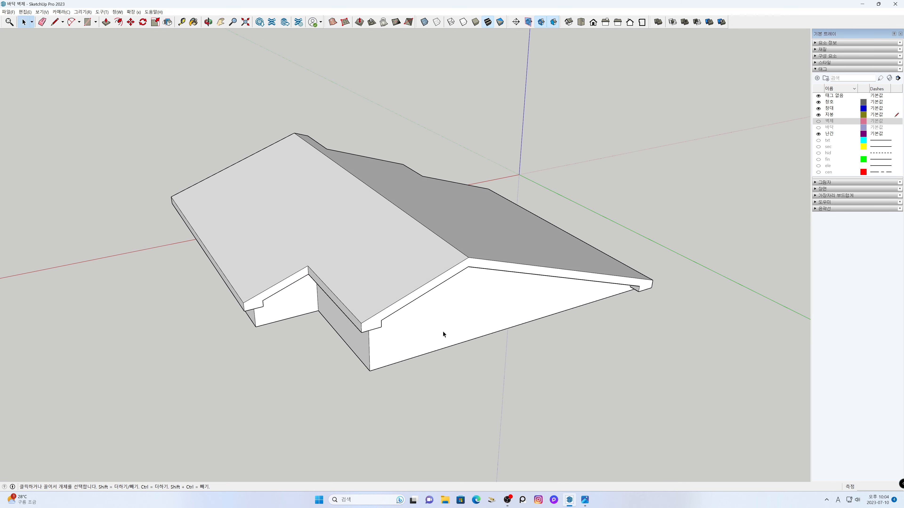
triple_click(442, 331)
right_click(443, 332)
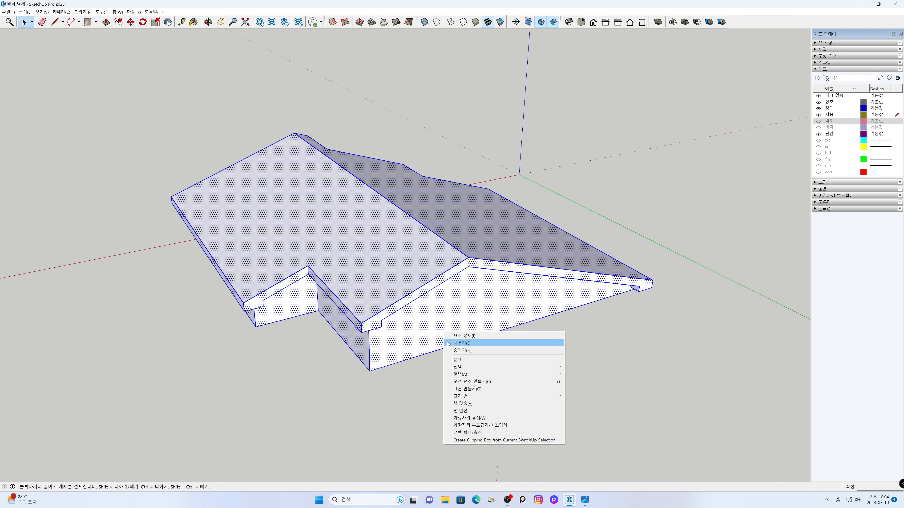
left_click(465, 388)
left_click(490, 373)
middle_click_drag(490, 372, 503, 416)
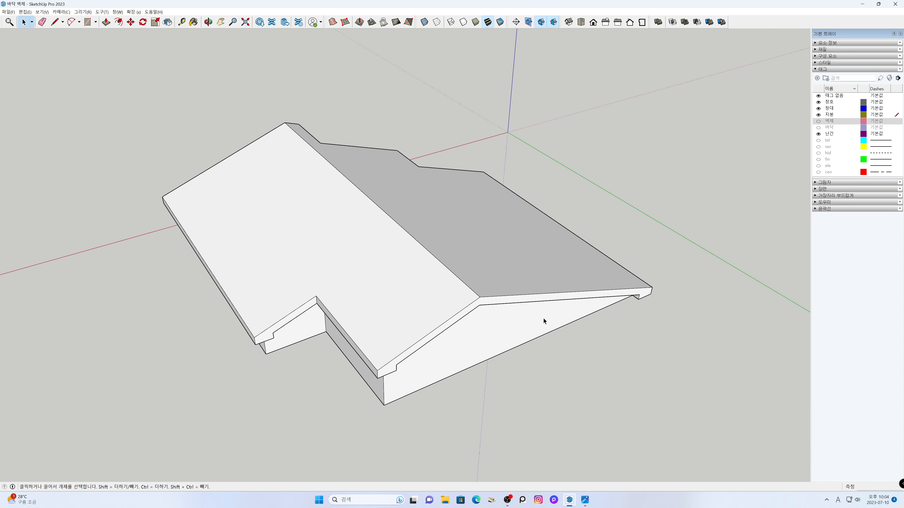
left_click(592, 24)
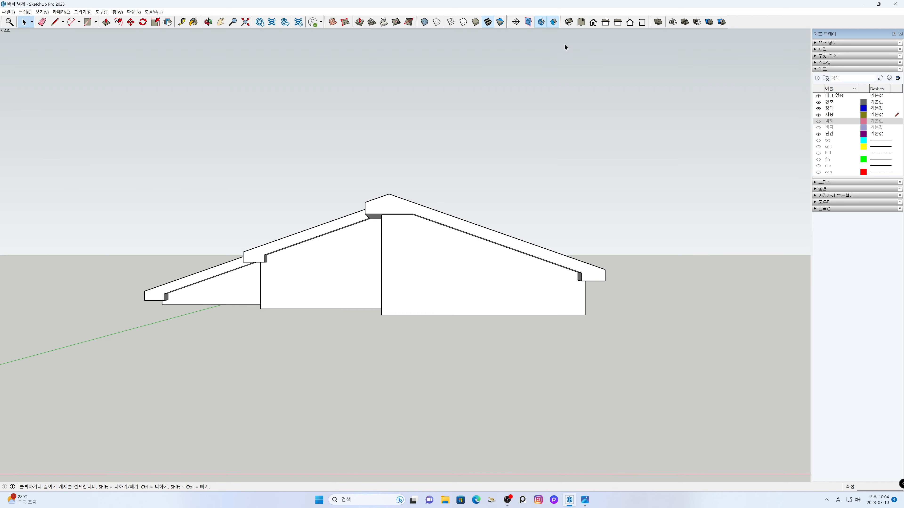
middle_click_drag(551, 29, 386, 204)
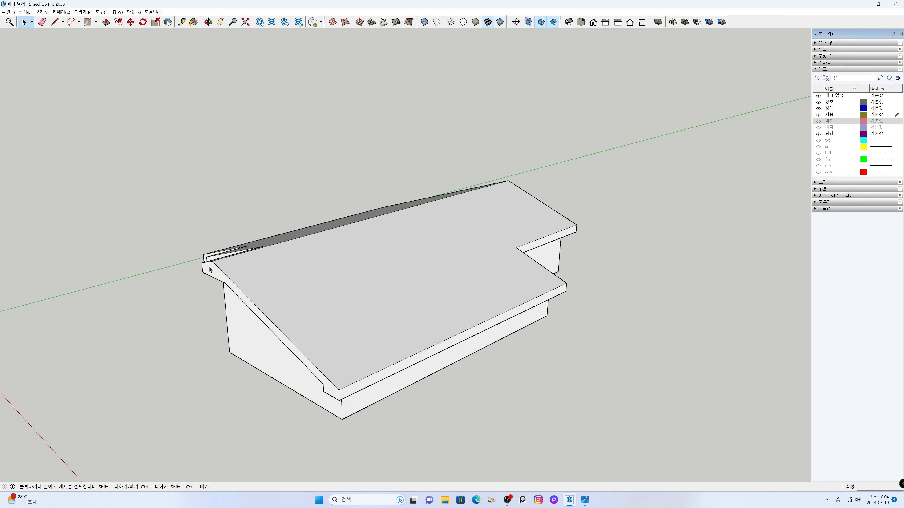
middle_click_drag(202, 287, 496, 320)
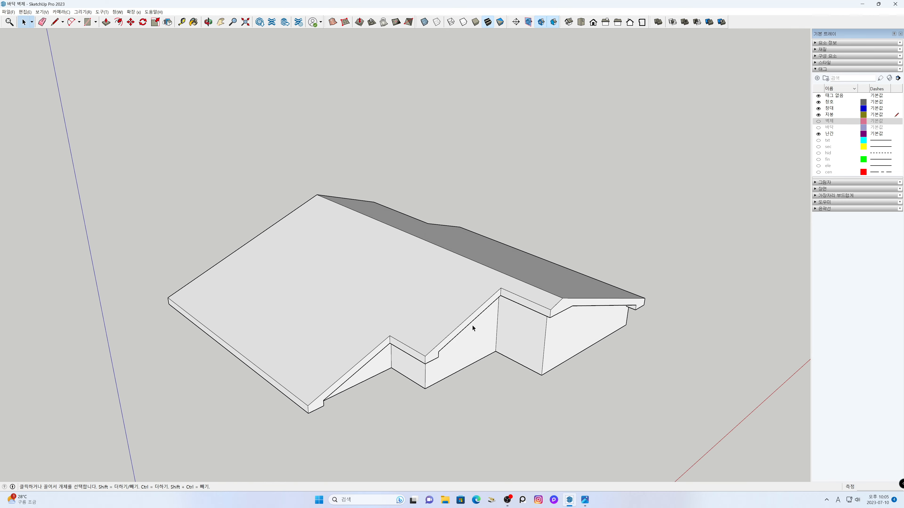
Inspect the finished roof group's internal structure from several sides in X-ray display, and restore the opaque display
left_click(470, 283)
middle_click_drag(470, 284, 473, 287, "shift")
middle_click_drag(498, 340, 473, 331)
left_click(529, 362)
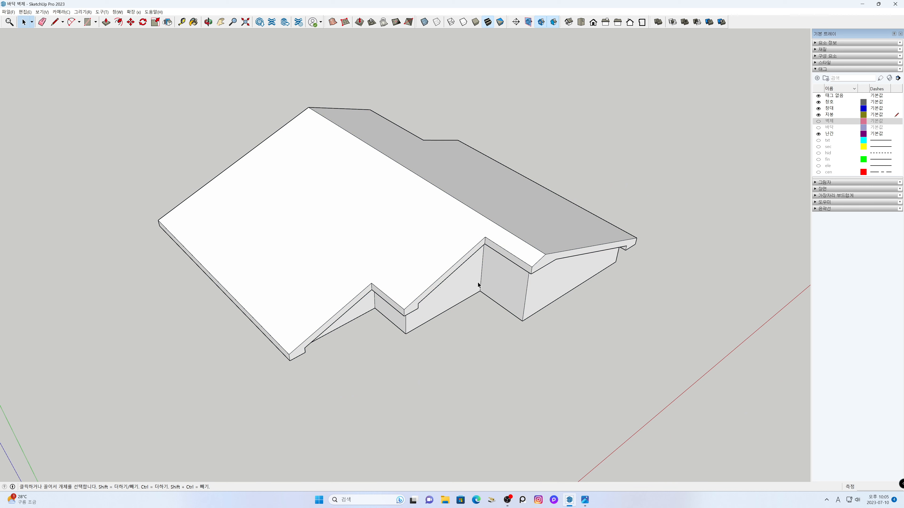
left_click(424, 21)
middle_click_drag(585, 337, 510, 317)
middle_click_drag(638, 295, 315, 270)
middle_click_drag(577, 255, 468, 254)
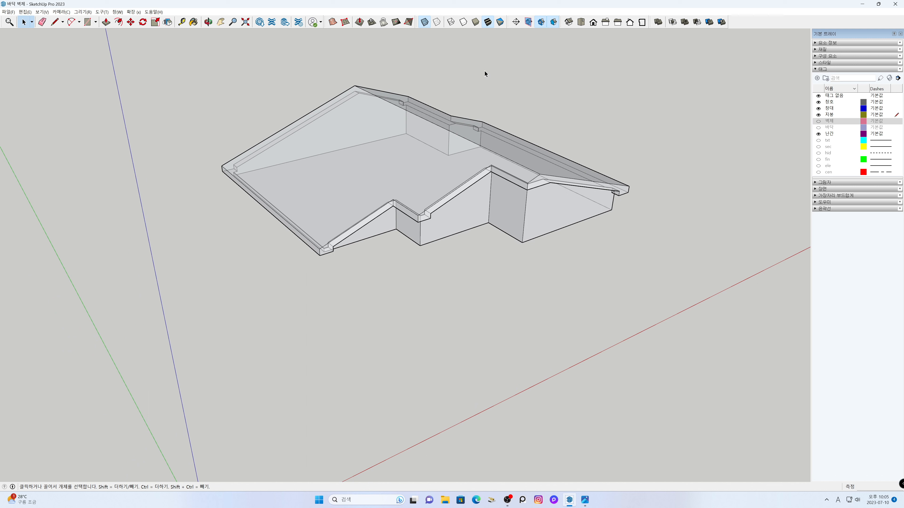
left_click(424, 22)
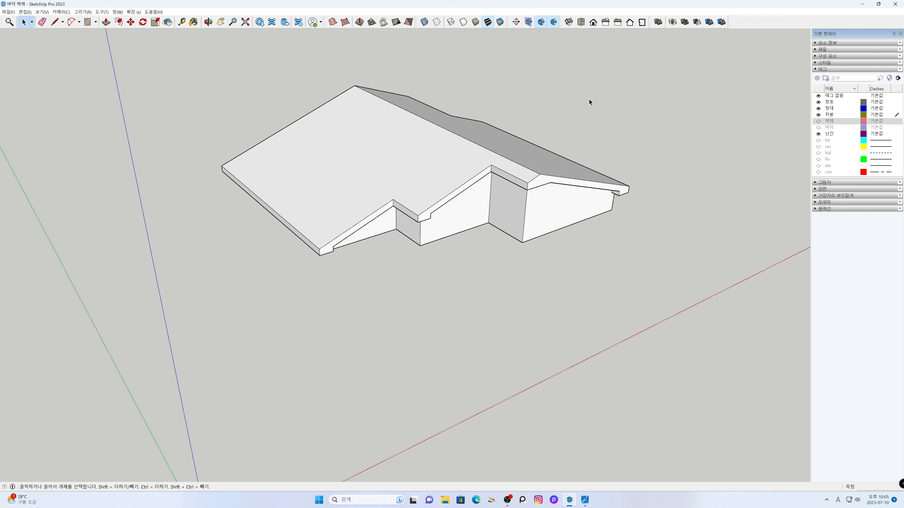
Make the wall (벽체) and floor (바닥) tags visible again beneath the roof
left_click(818, 121)
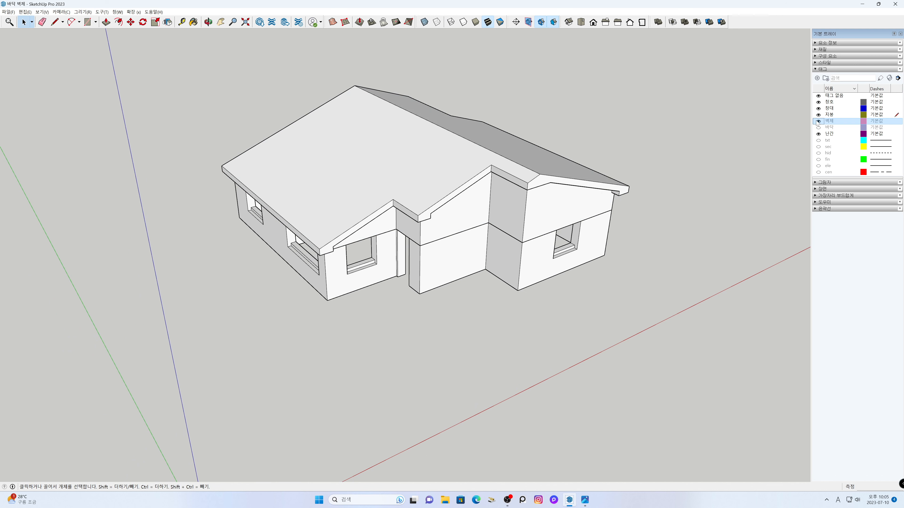
left_click(818, 128)
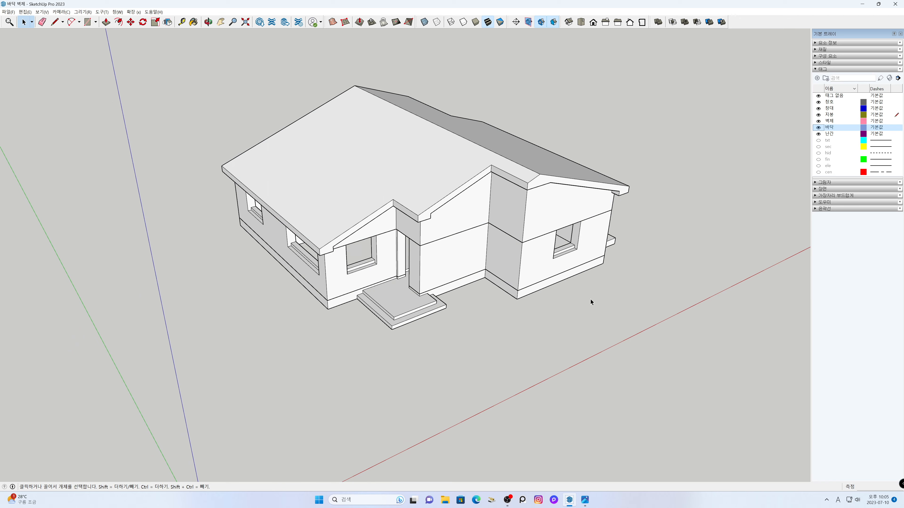
Examine the complete house from near ground level, checking how the roof and gable overhangs sit on the walls
key("h")
left_click_drag(543, 331, 535, 262)
key("o")
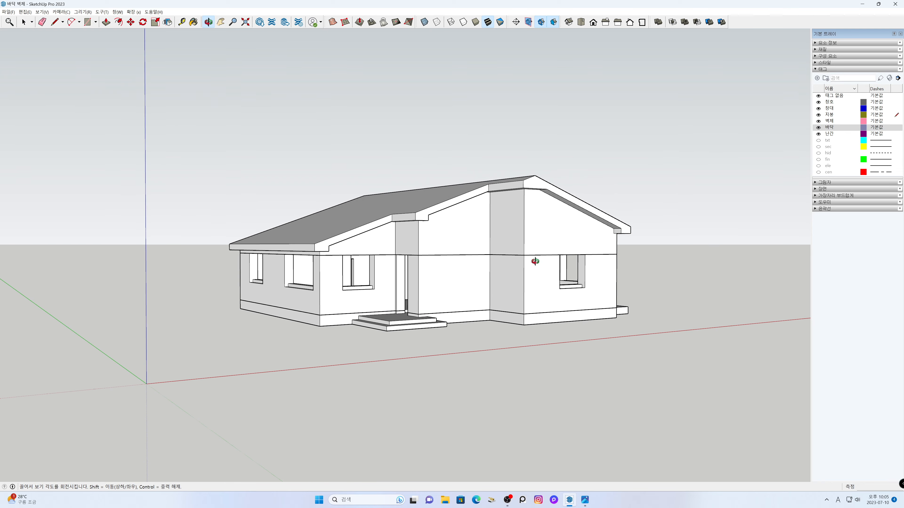
left_click_drag(688, 273, 680, 288)
key("h")
scroll(495, 307, "down", 1)
middle_click_drag(449, 320, 444, 309)
middle_click_drag(377, 309, 694, 309)
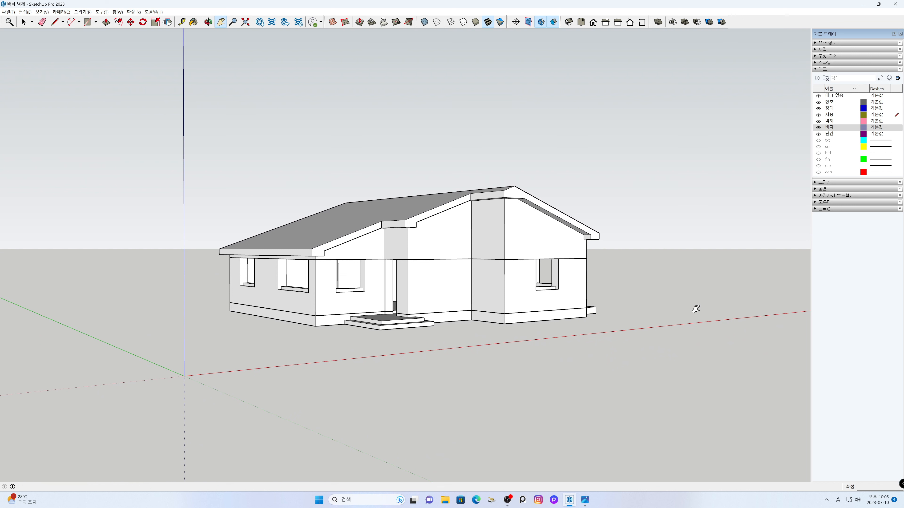